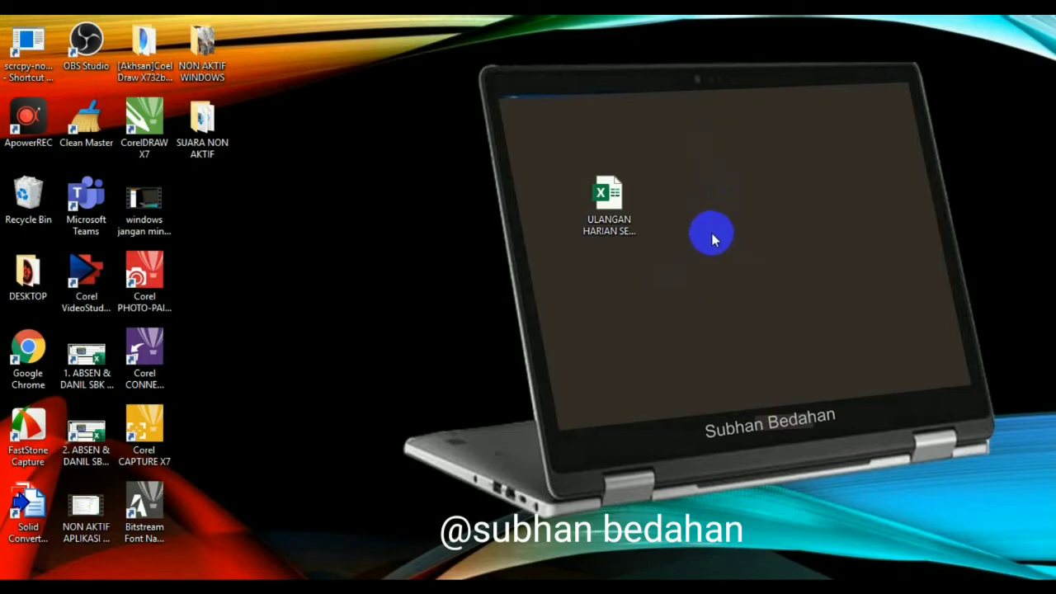
Ctrl-drag the ULANGAN HARIAN workbook to create a '- Copy' duplicate on the desktop.
left_click(619, 203)
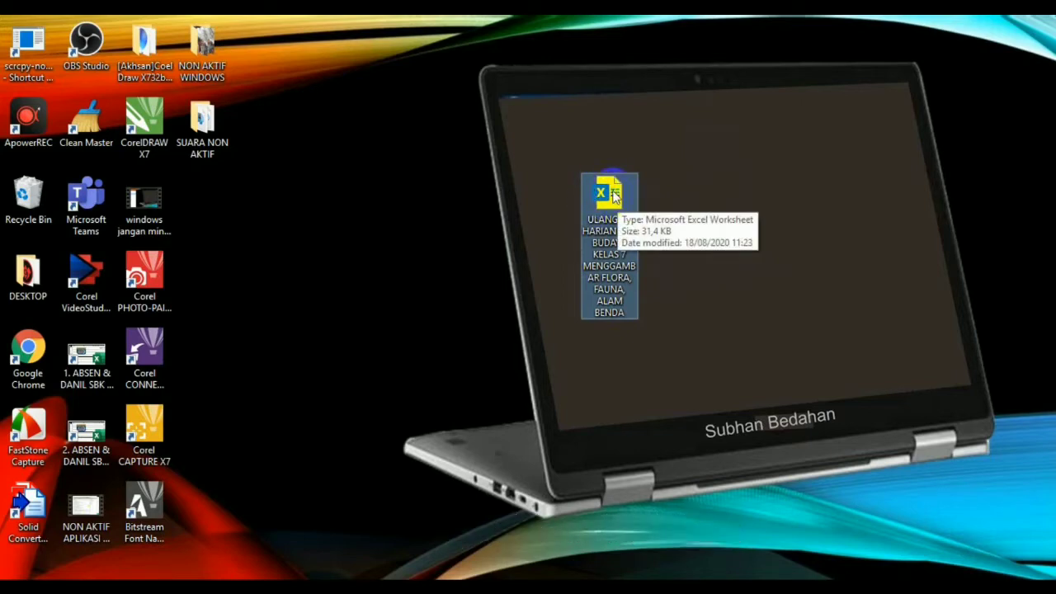
left_click_drag(614, 195, 202, 216, "ctrl")
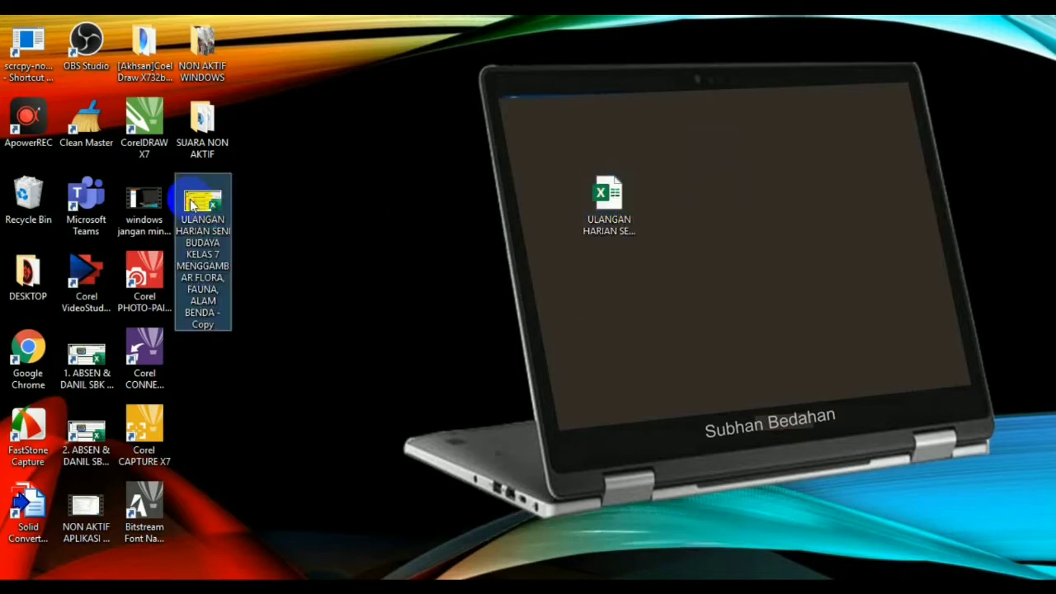
left_click(587, 212)
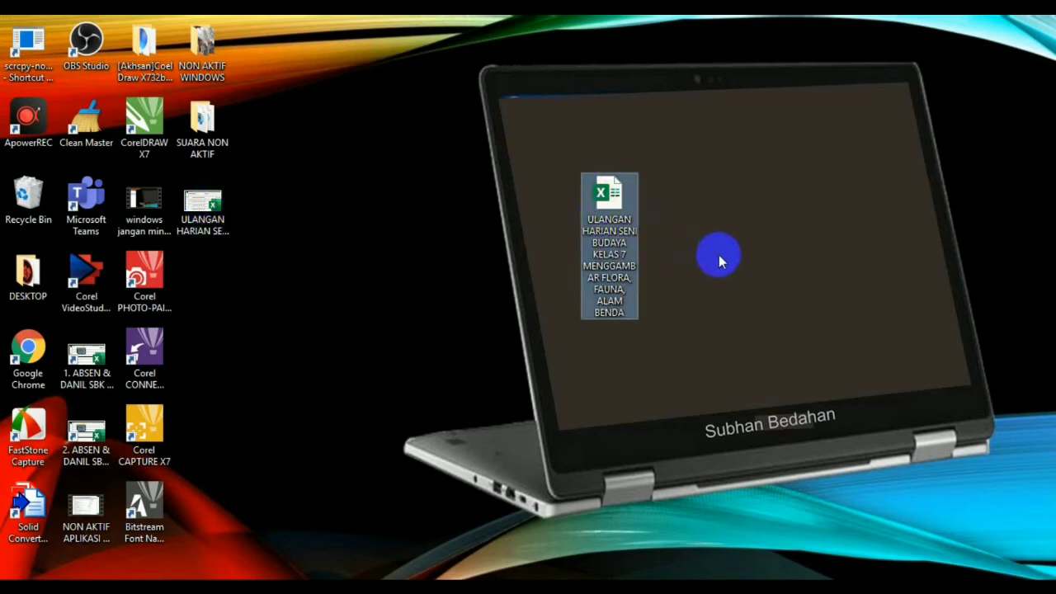
Open the ULANGAN HARIAN workbook in Excel and scroll through the Form Responses 1 answers.
double_click(609, 201)
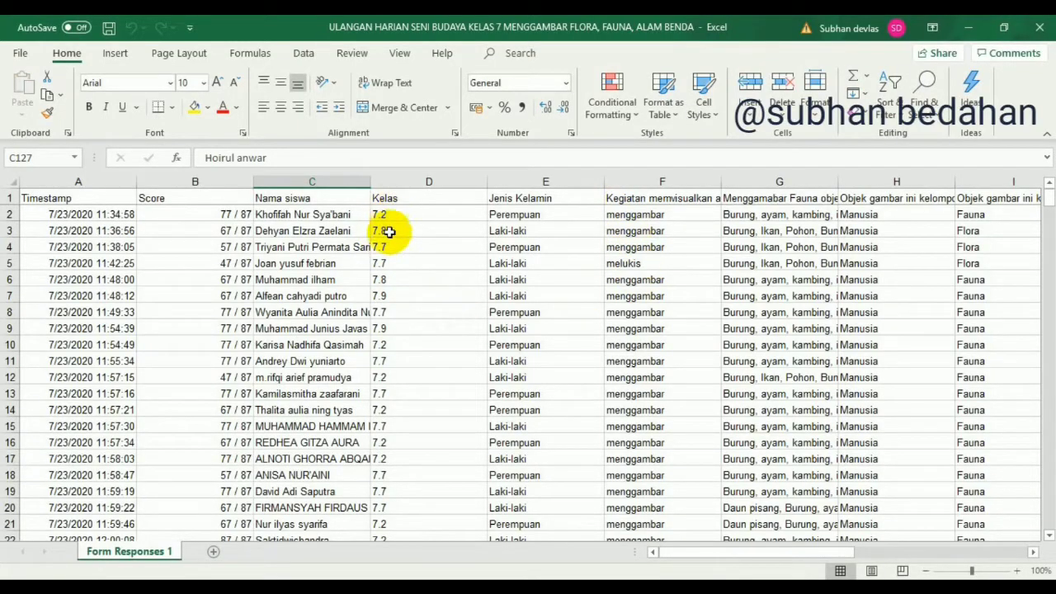
scroll(388, 410, "down", 1)
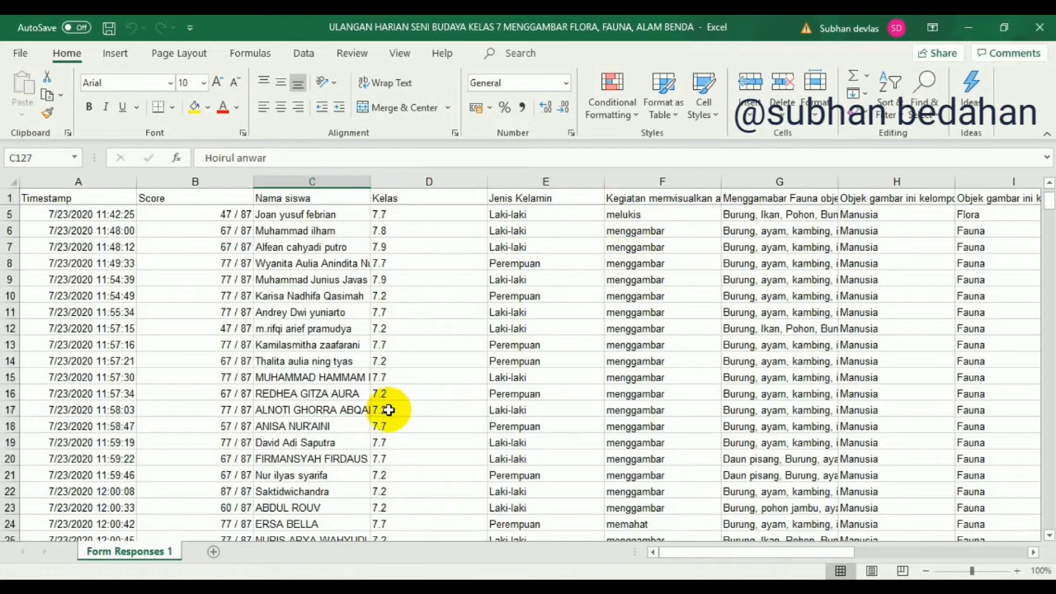
scroll(388, 410, "down", 5)
scroll(386, 416, "down", 5)
scroll(387, 412, "up", 6)
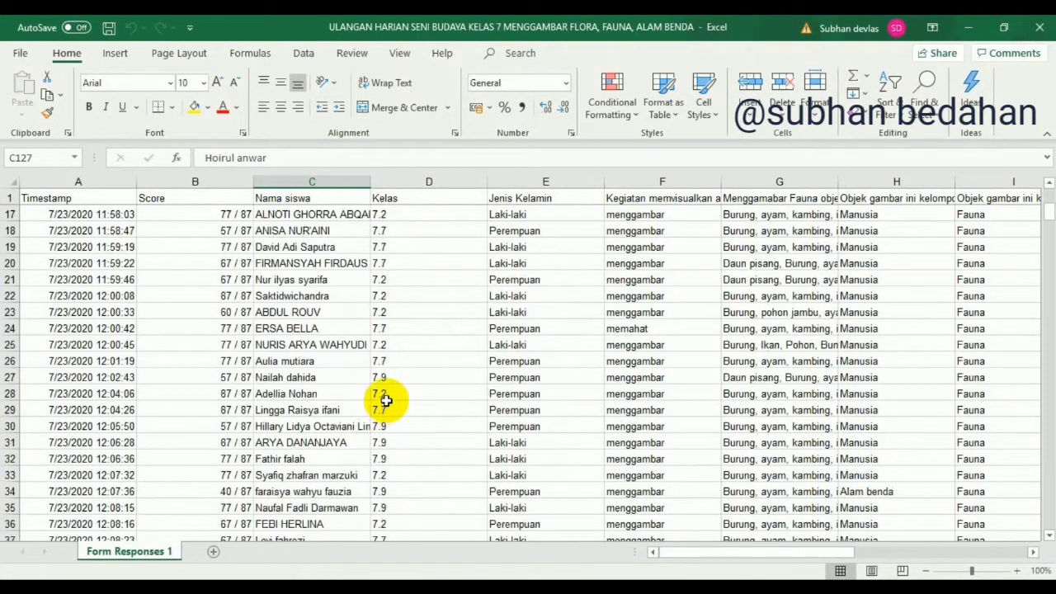
scroll(384, 401, "up", 5)
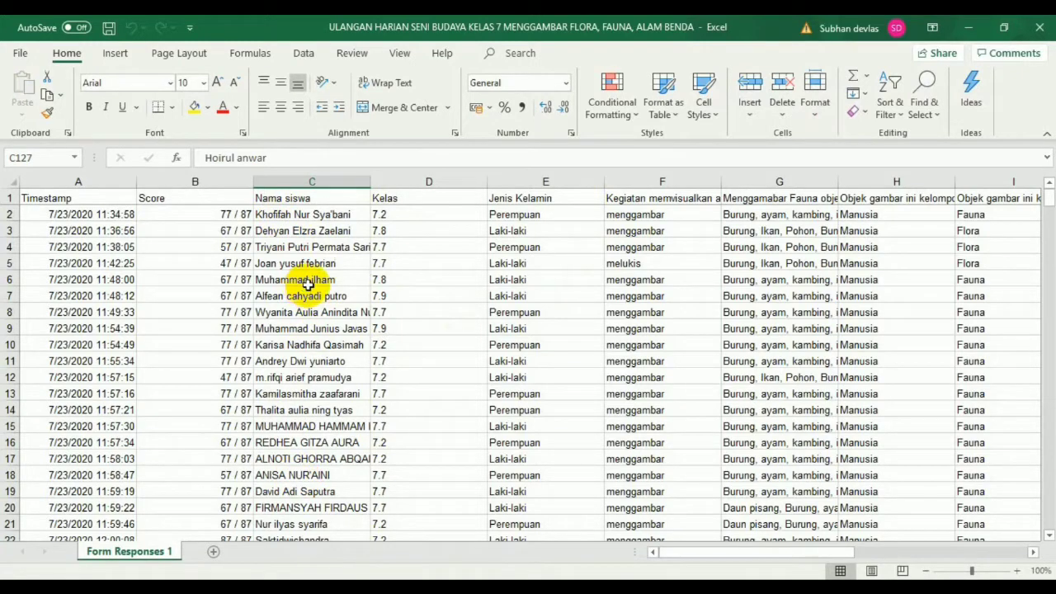
Delete columns E through P as entire columns, leaving Timestamp, Score, Nama siswa and Kelas.
left_click(45, 200)
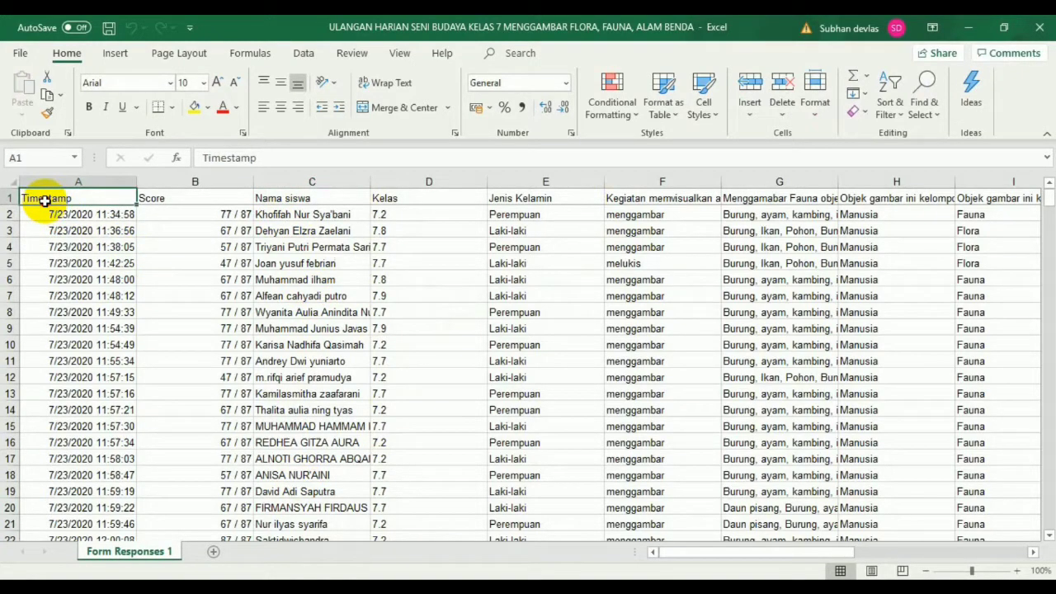
left_click_drag(45, 200, 229, 204)
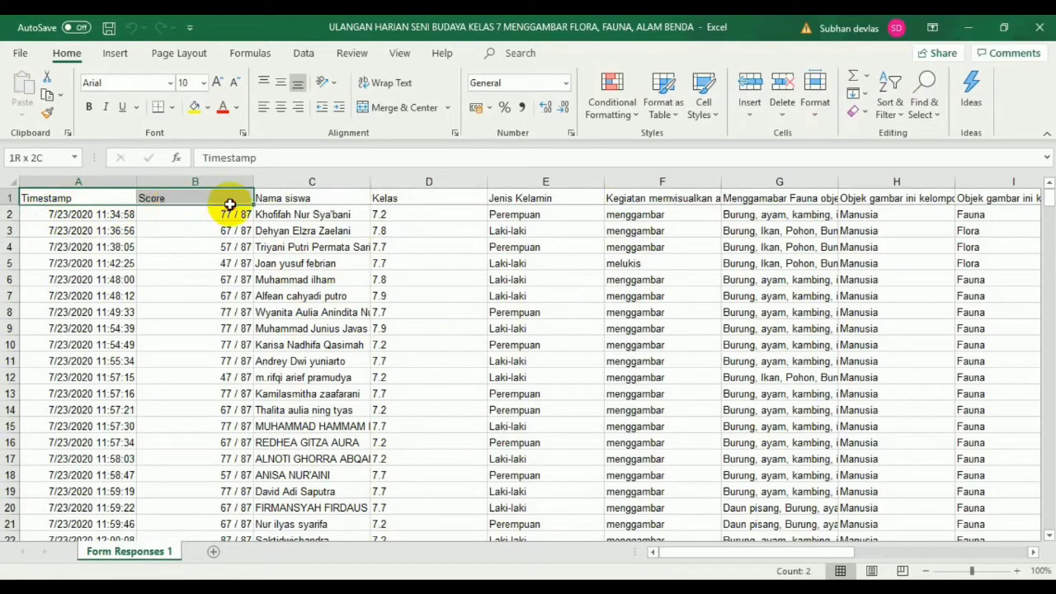
mouse_move(229, 204)
left_mouse_down()
mouse_move(838, 254)
mouse_move(392, 265)
left_mouse_up()
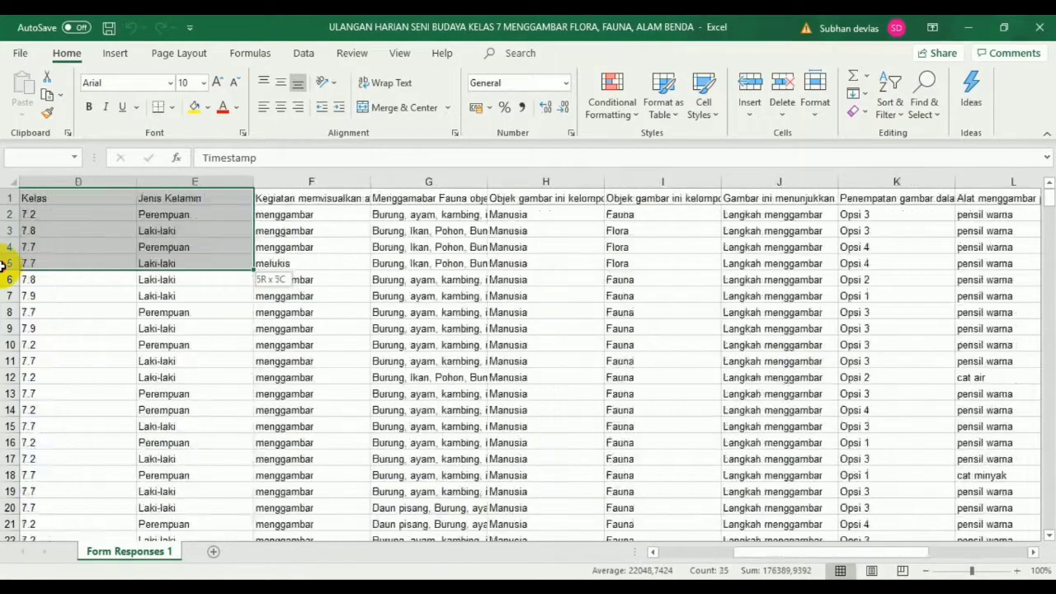
left_click_drag(392, 266, 7, 265)
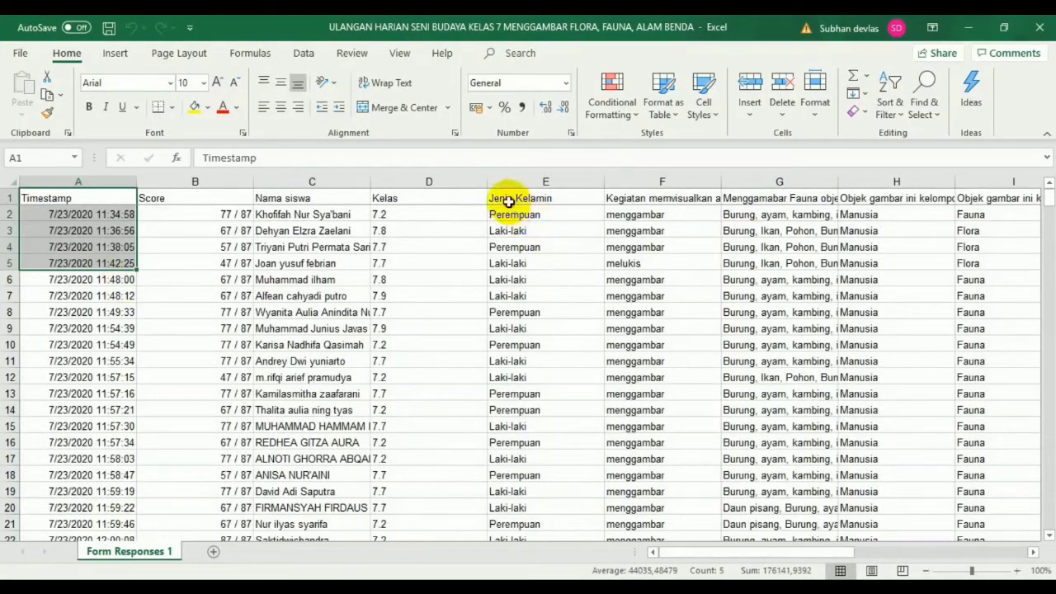
left_click_drag(508, 201, 835, 253)
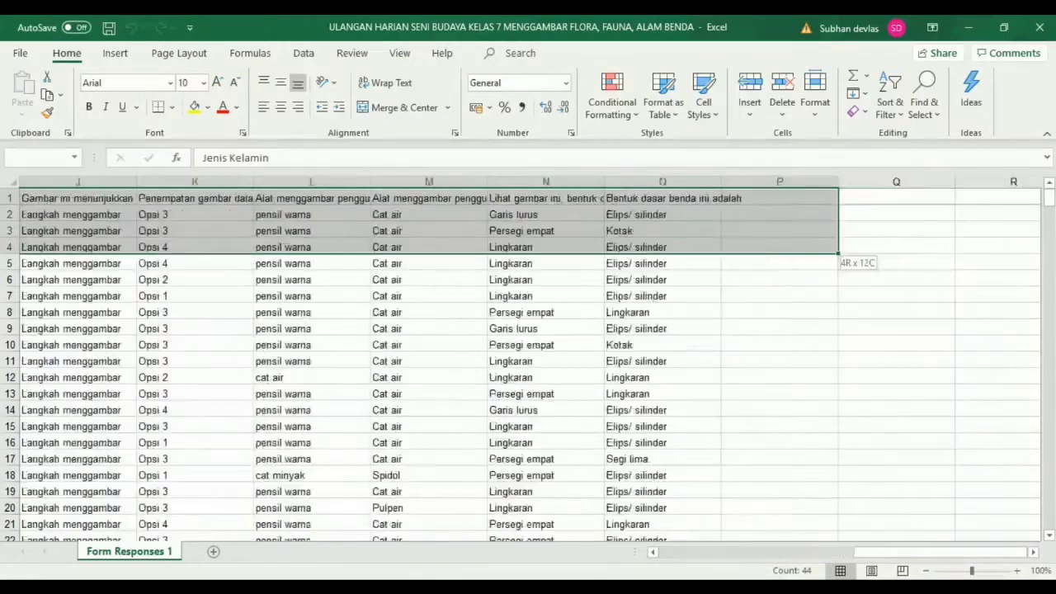
left_click_drag(835, 252, 405, 244)
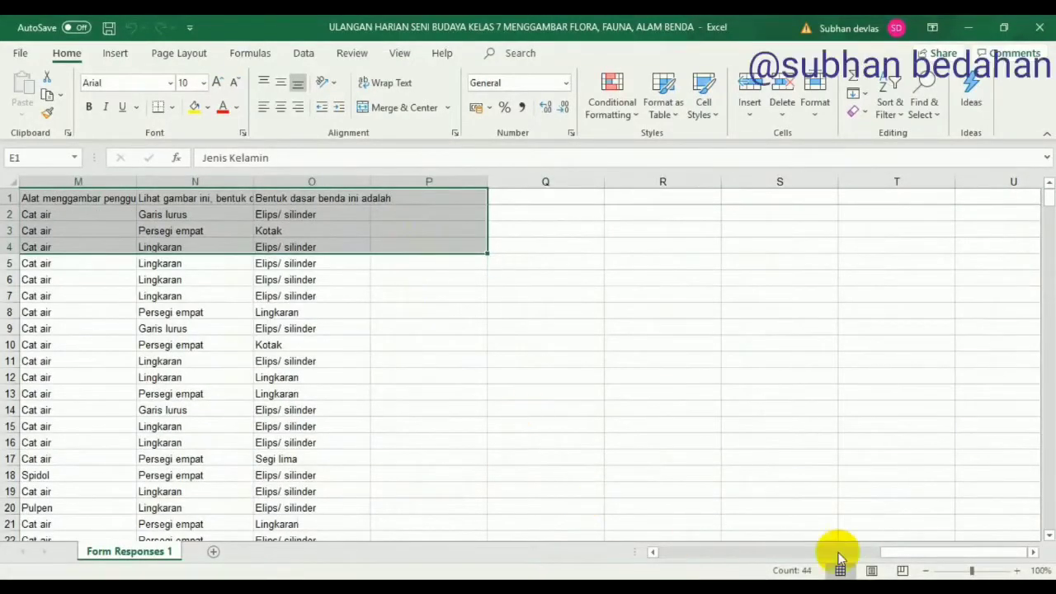
left_click_drag(897, 553, 718, 558)
right_click(326, 219)
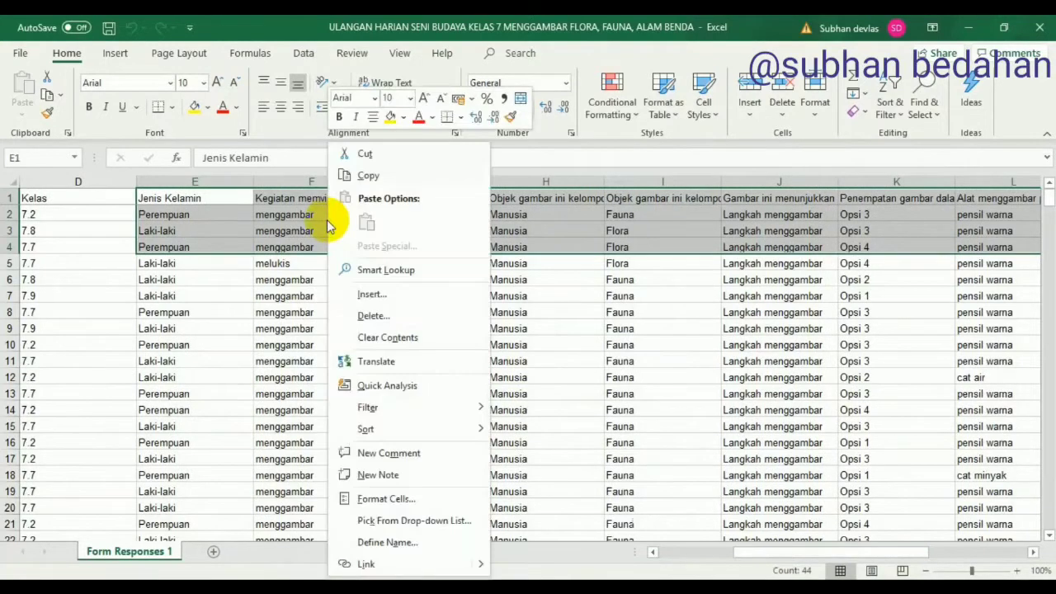
left_click(375, 315)
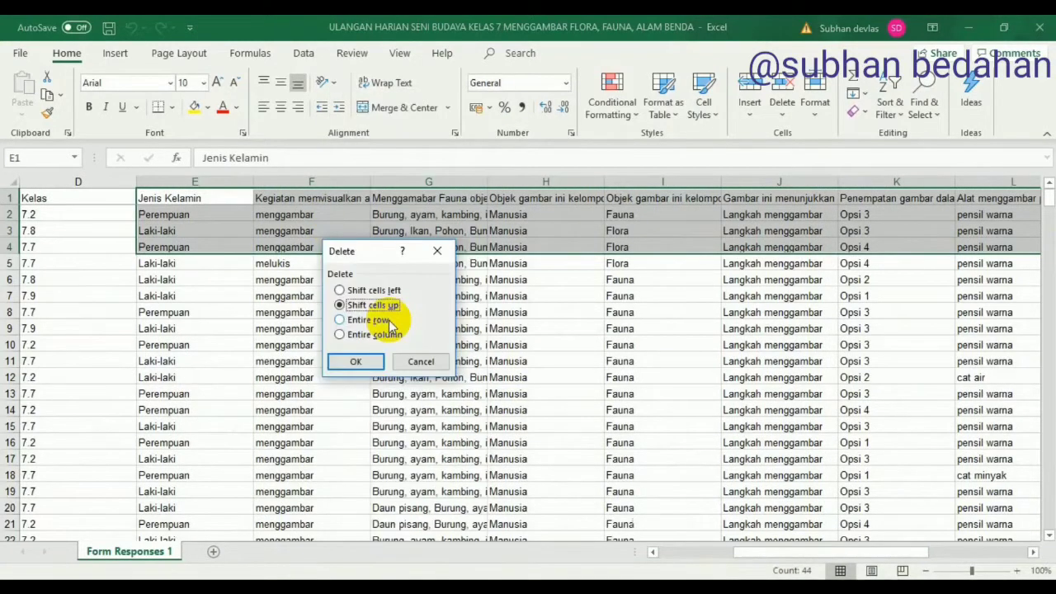
left_click(367, 364)
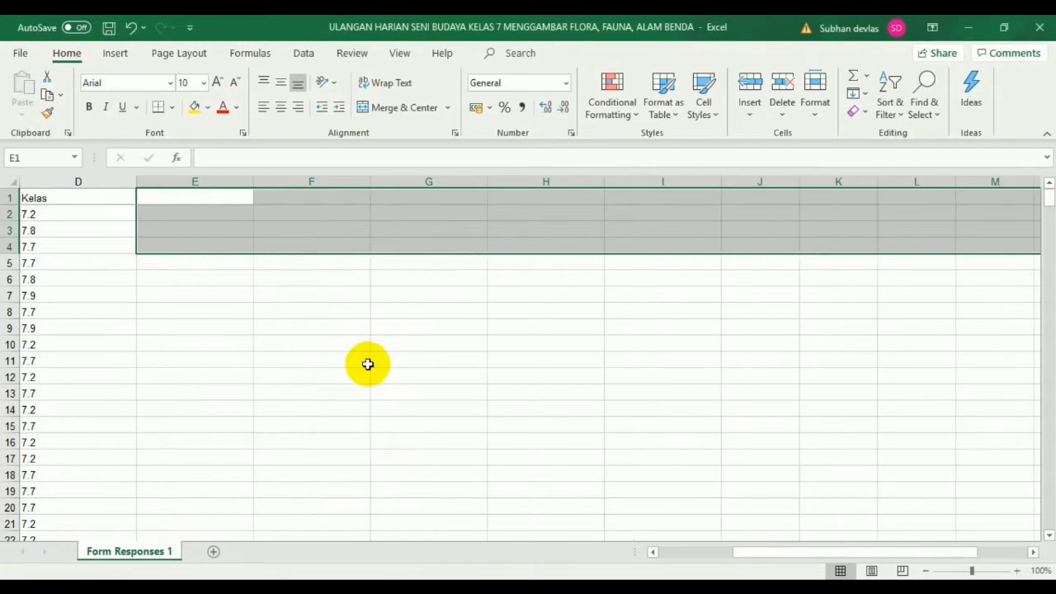
Narrow the Score and Kelas columns, widen Nama siswa, and select A1:D369.
left_click_drag(813, 560, 702, 558)
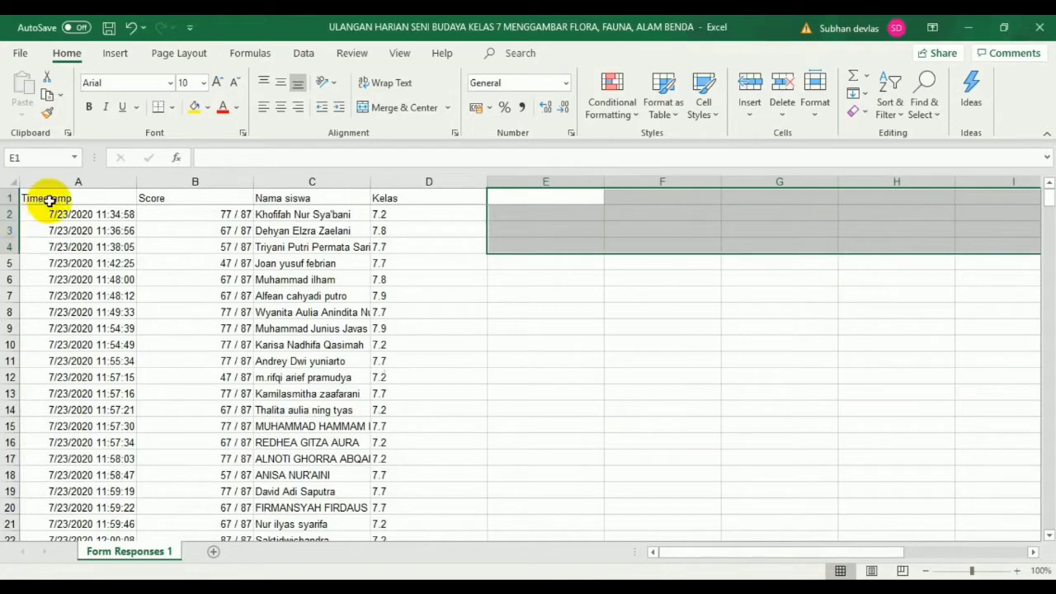
left_click(71, 201)
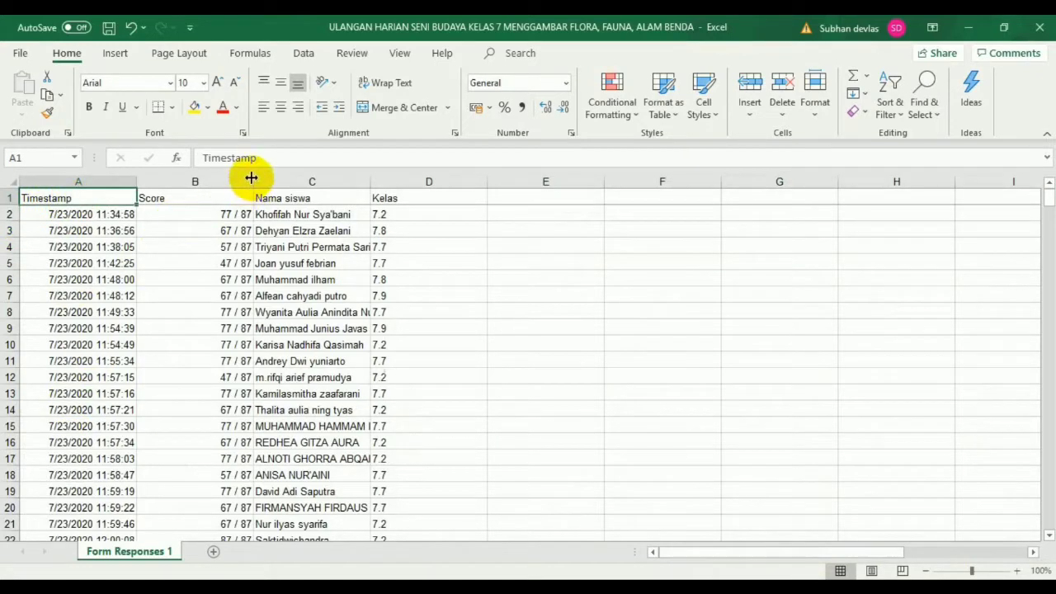
left_click_drag(252, 177, 195, 204)
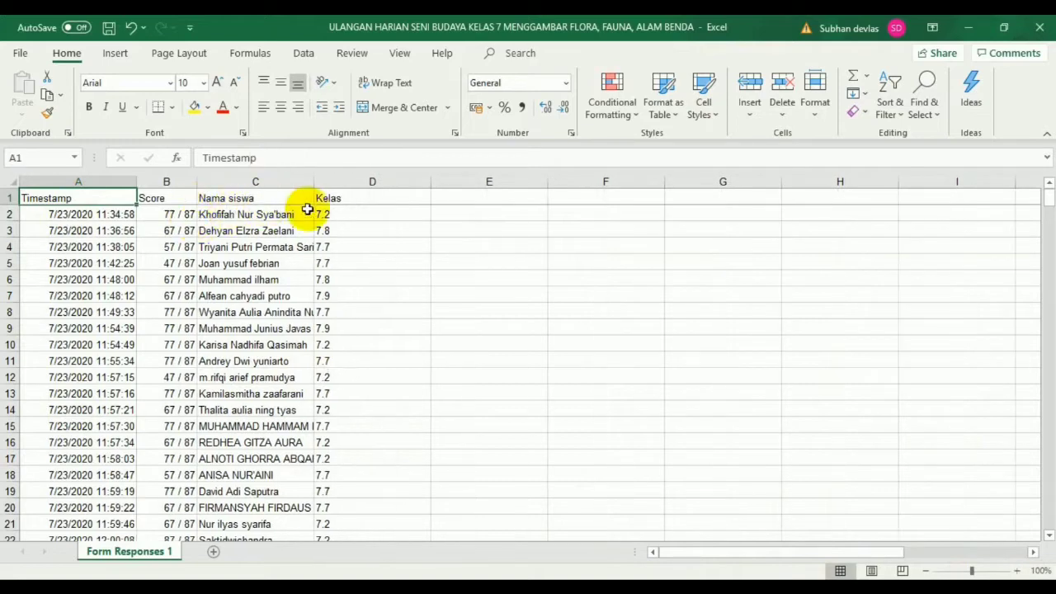
left_click_drag(318, 179, 393, 198)
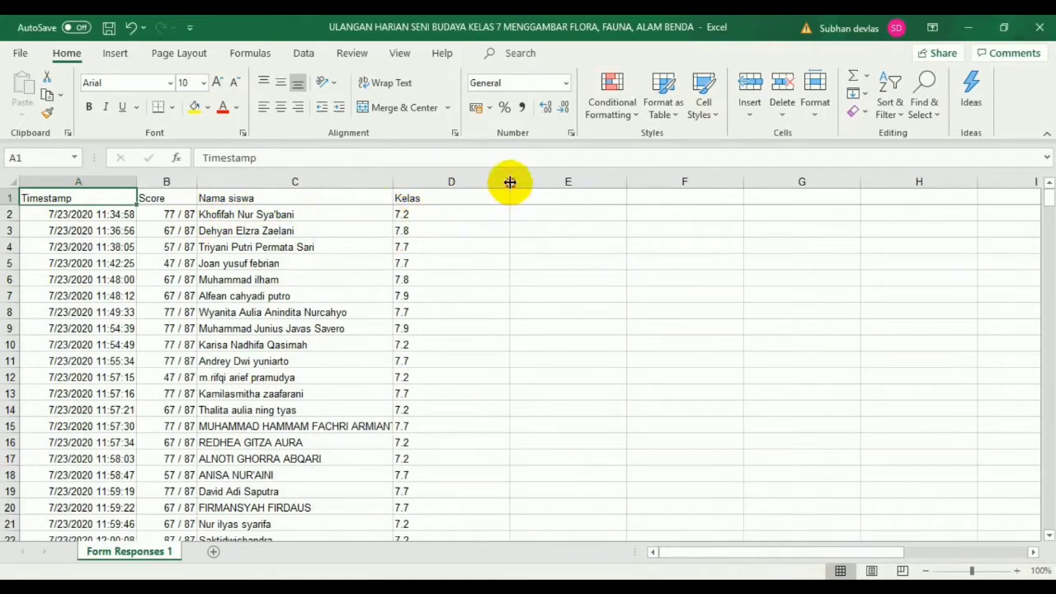
left_click_drag(510, 182, 441, 183)
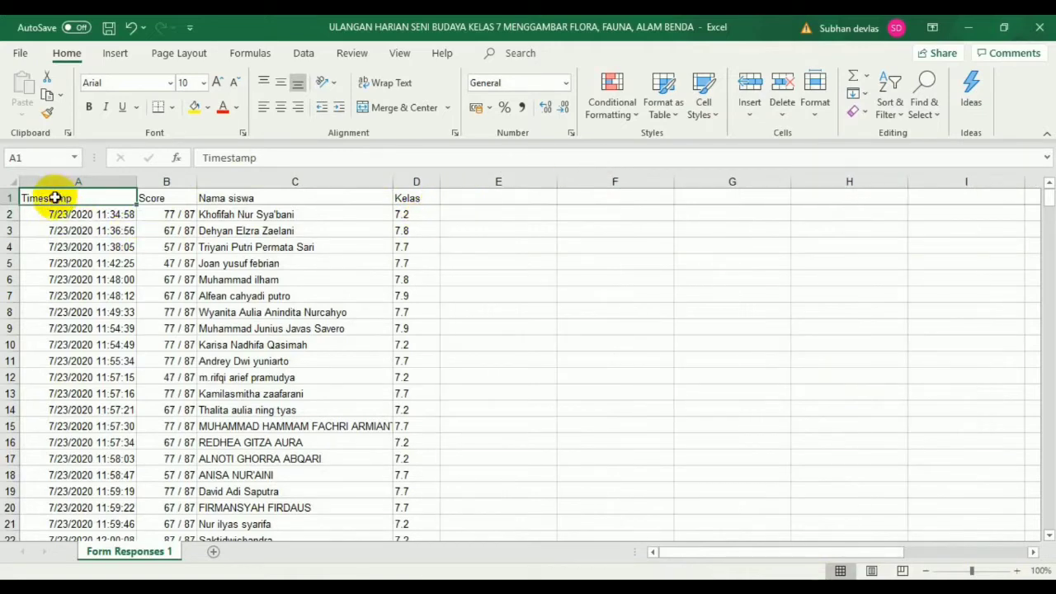
mouse_move(50, 198)
left_mouse_down()
mouse_move(436, 237)
mouse_move(430, 555)
mouse_move(413, 448)
left_mouse_up()
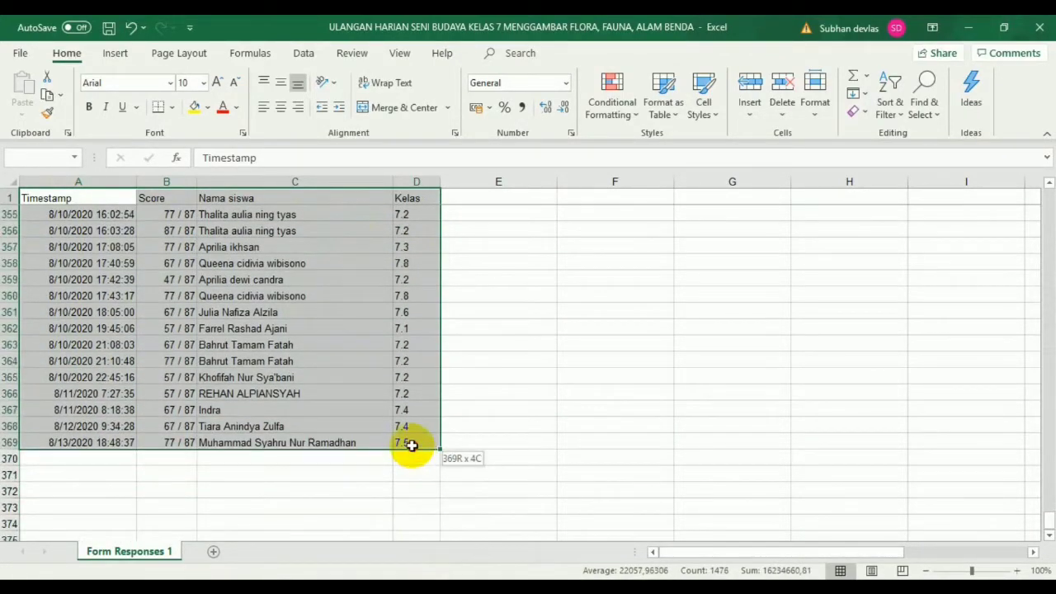
Apply All Borders to the selected table A1:D369.
left_click(175, 108)
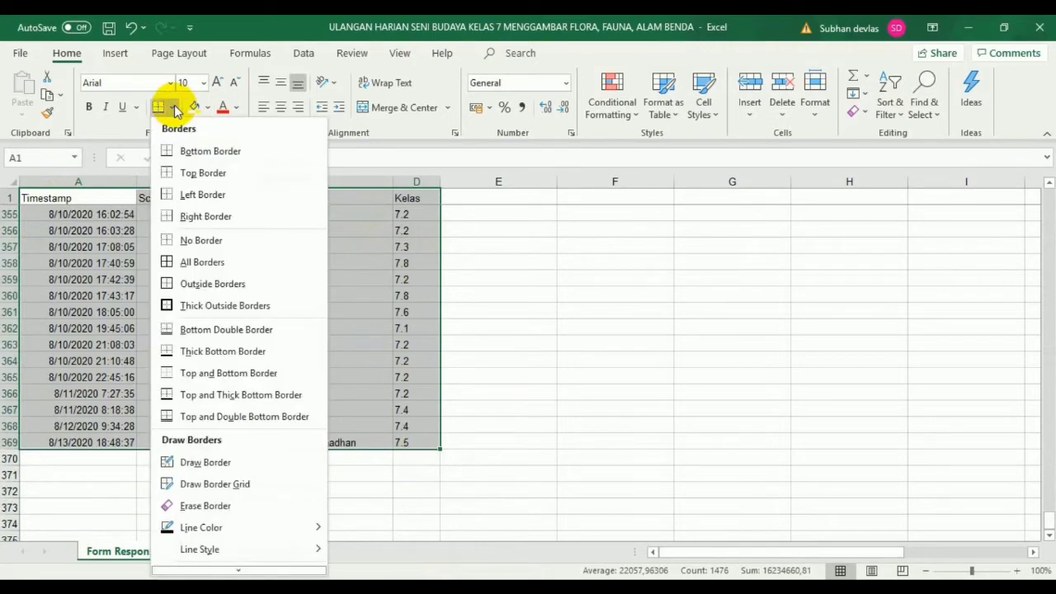
left_click(176, 259)
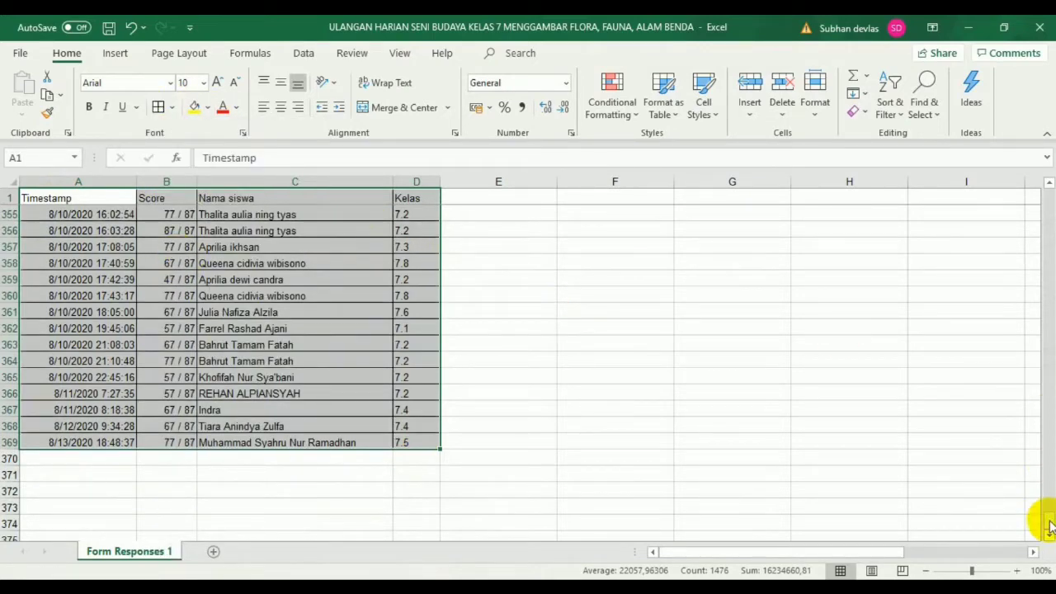
left_click_drag(1049, 521, 1049, 192)
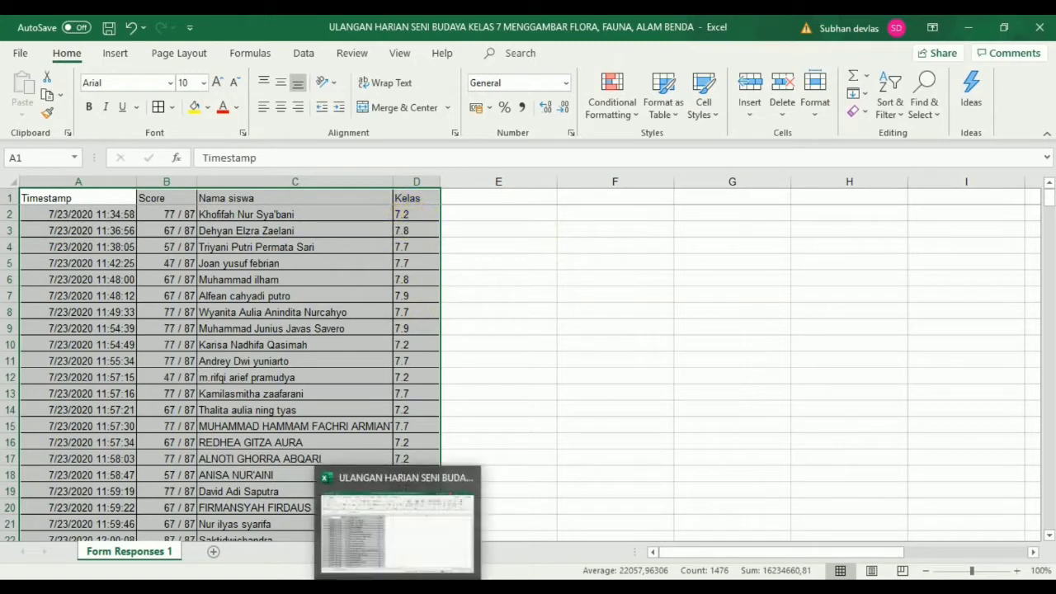
Sort the response table by Kelas, A to Z.
left_click(307, 54)
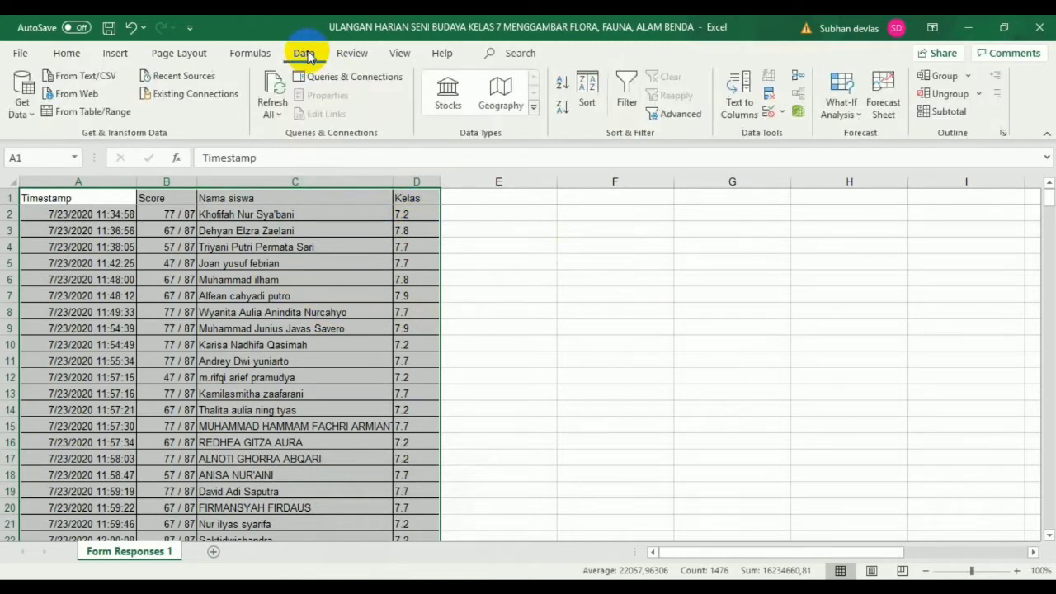
left_click(588, 89)
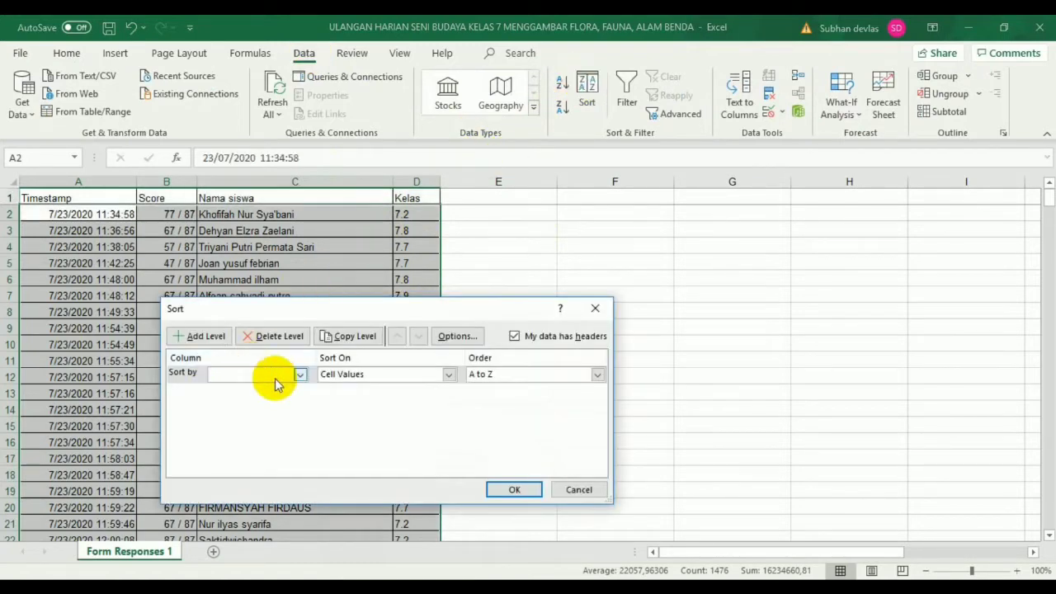
left_click(300, 375)
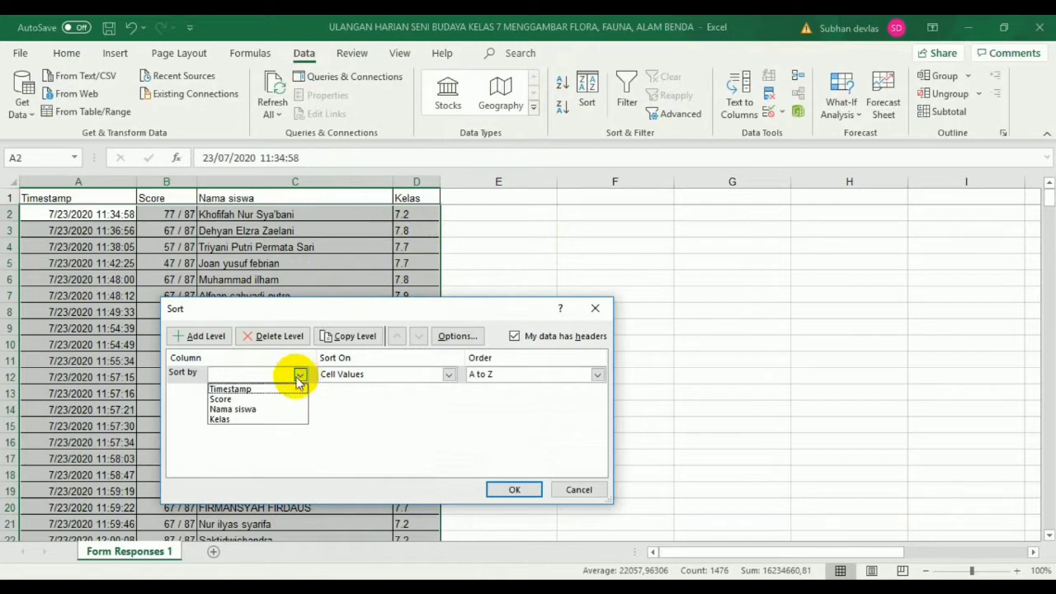
left_click(234, 421)
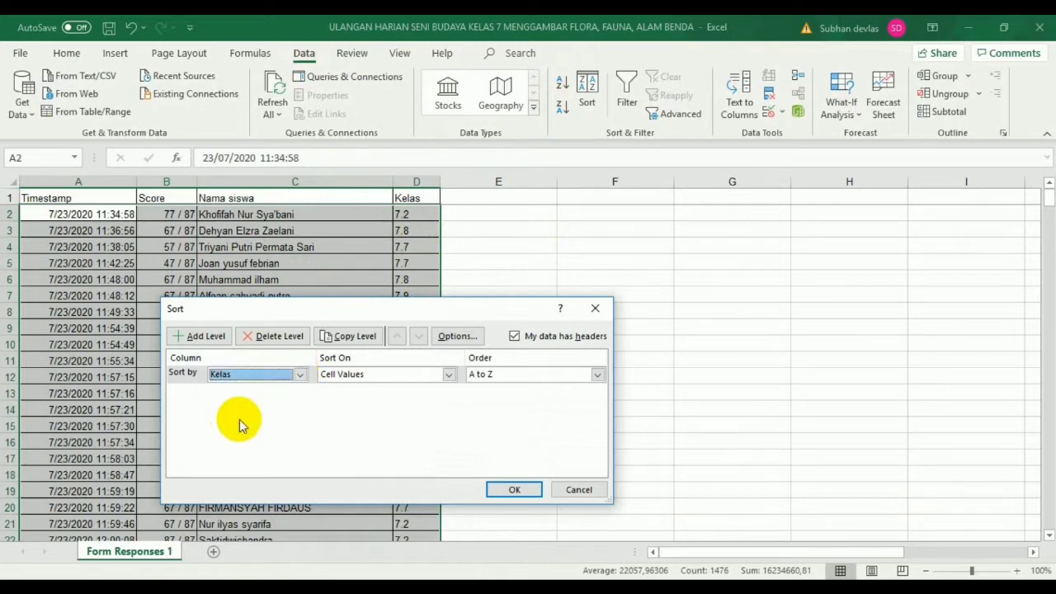
left_click(512, 491)
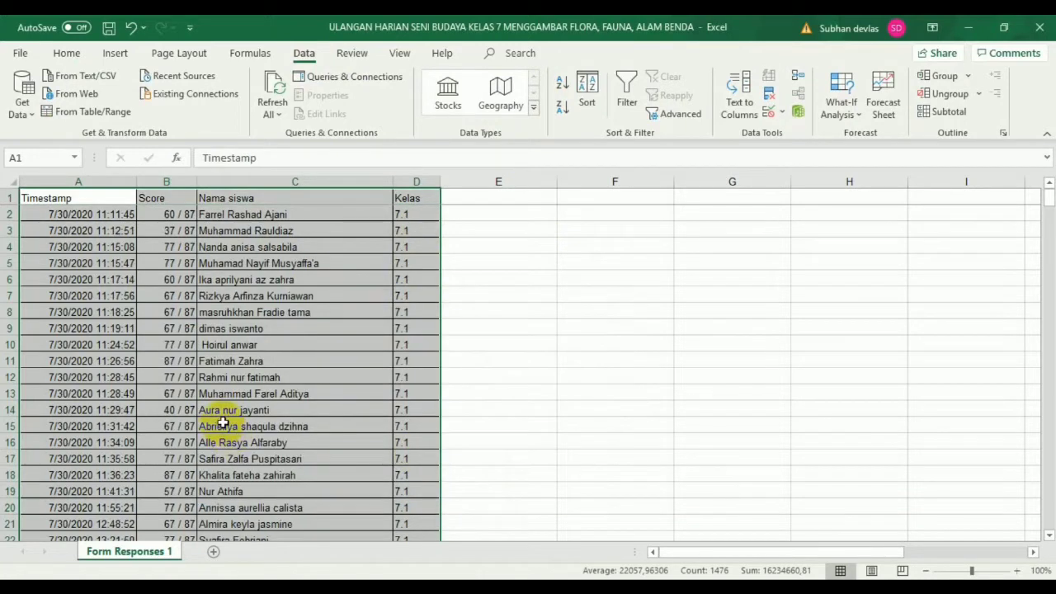
scroll(388, 272, "down", 1)
scroll(405, 313, "down", 4)
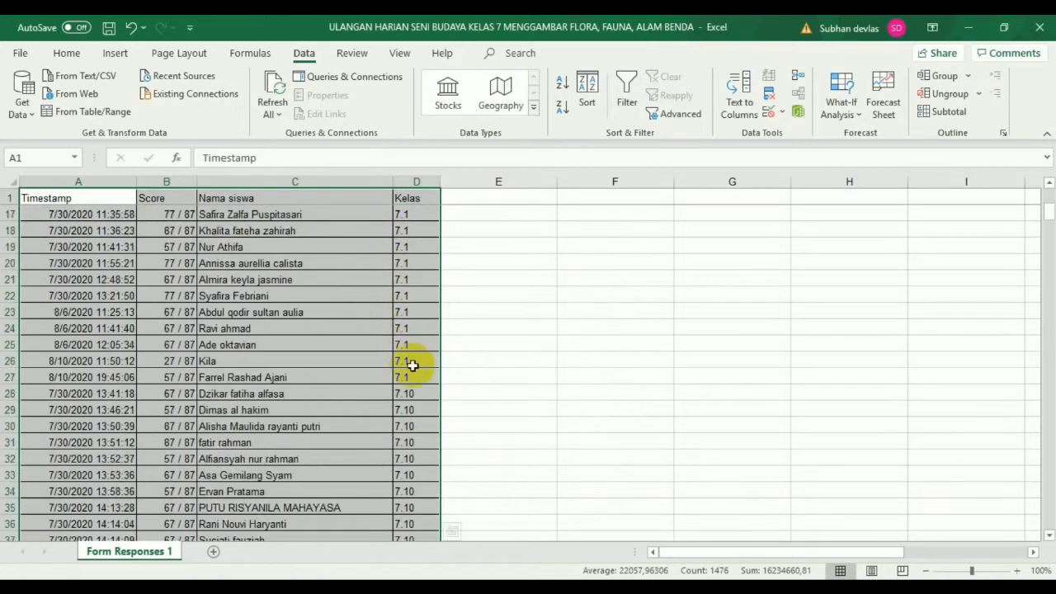
scroll(413, 371, "down", 1)
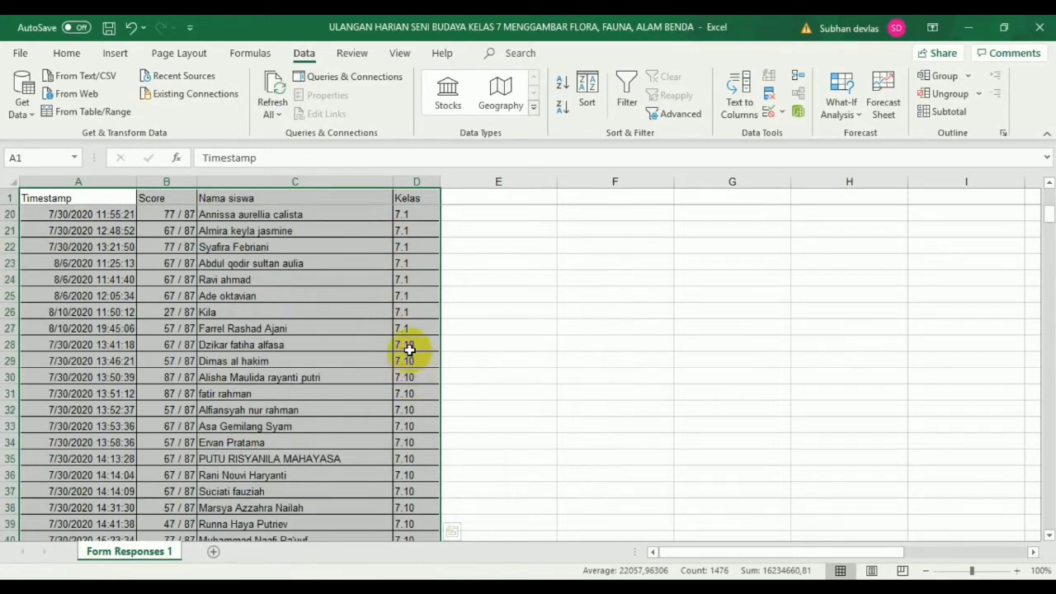
scroll(409, 350, "down", 4)
scroll(405, 370, "down", 1)
scroll(405, 382, "down", 3)
scroll(405, 394, "down", 6)
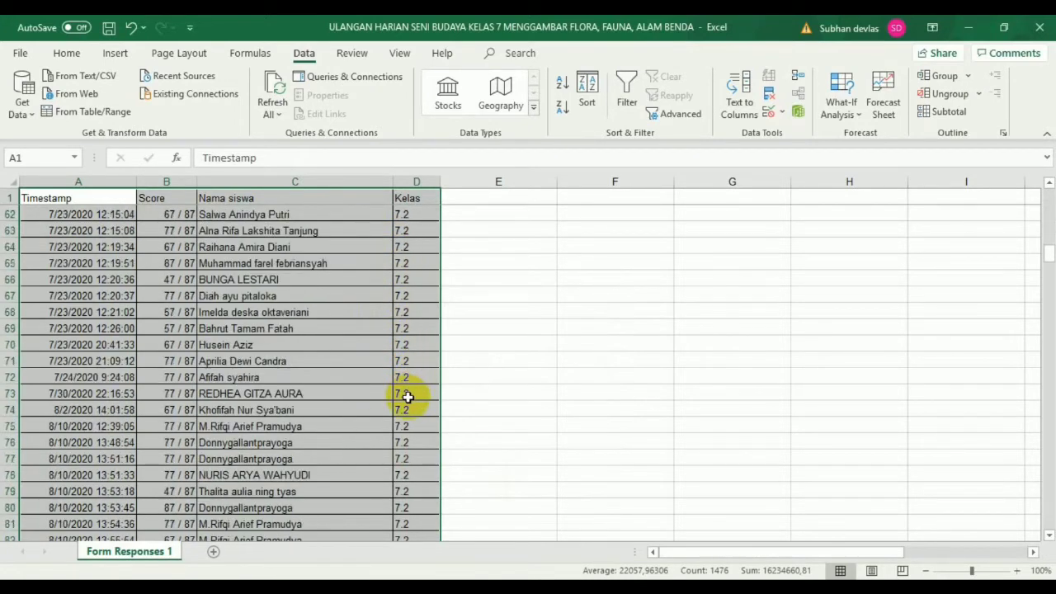
scroll(408, 397, "down", 6)
scroll(407, 399, "down", 8)
scroll(407, 400, "down", 7)
scroll(406, 403, "down", 5)
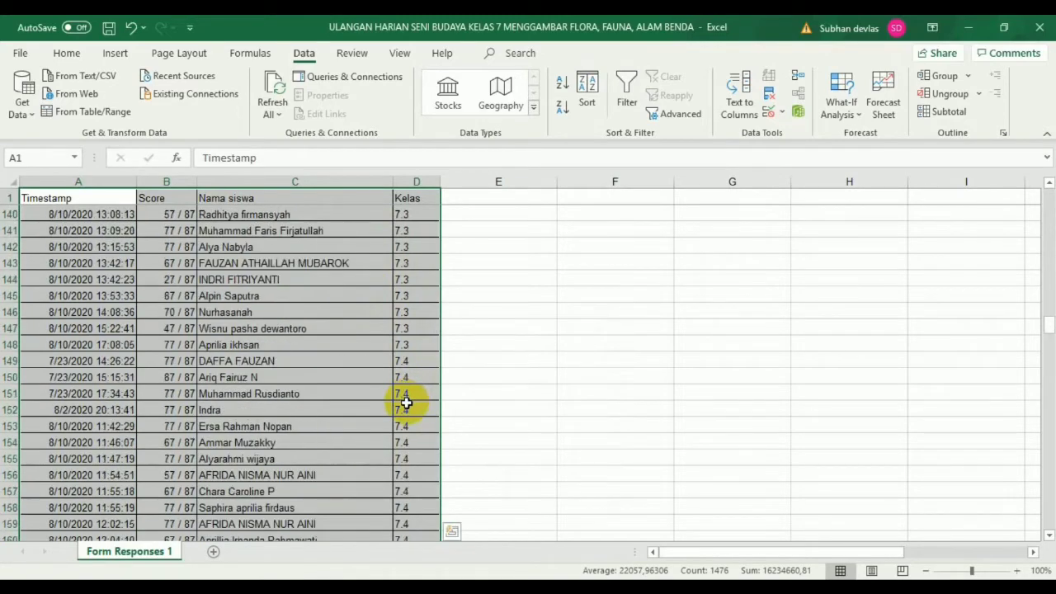
scroll(407, 404, "down", 9)
scroll(410, 410, "down", 9)
scroll(415, 415, "down", 9)
scroll(416, 421, "down", 9)
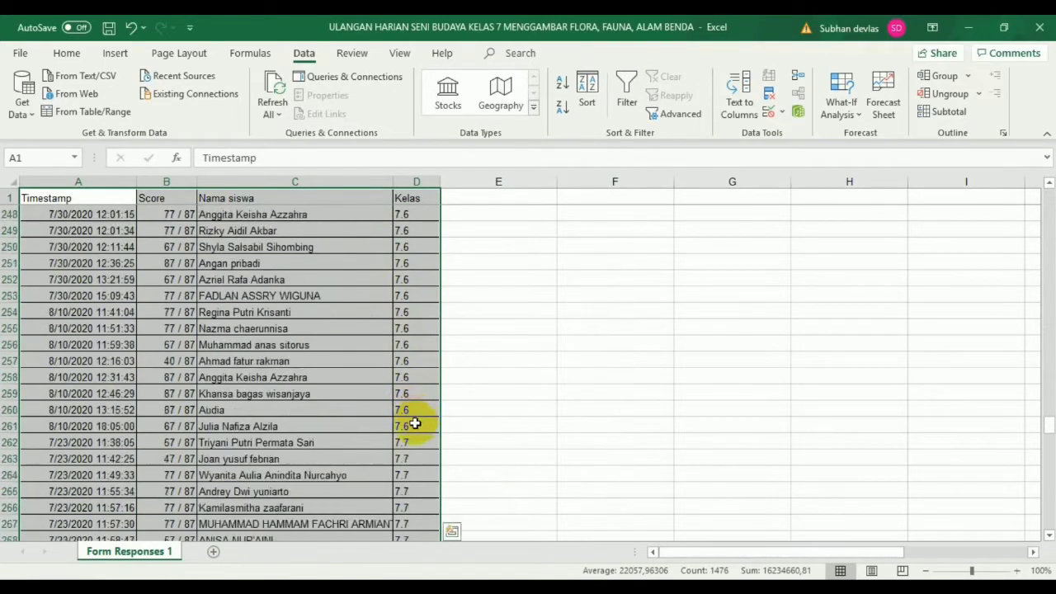
scroll(415, 423, "down", 6)
scroll(424, 429, "down", 9)
scroll(410, 431, "down", 9)
scroll(410, 438, "down", 10)
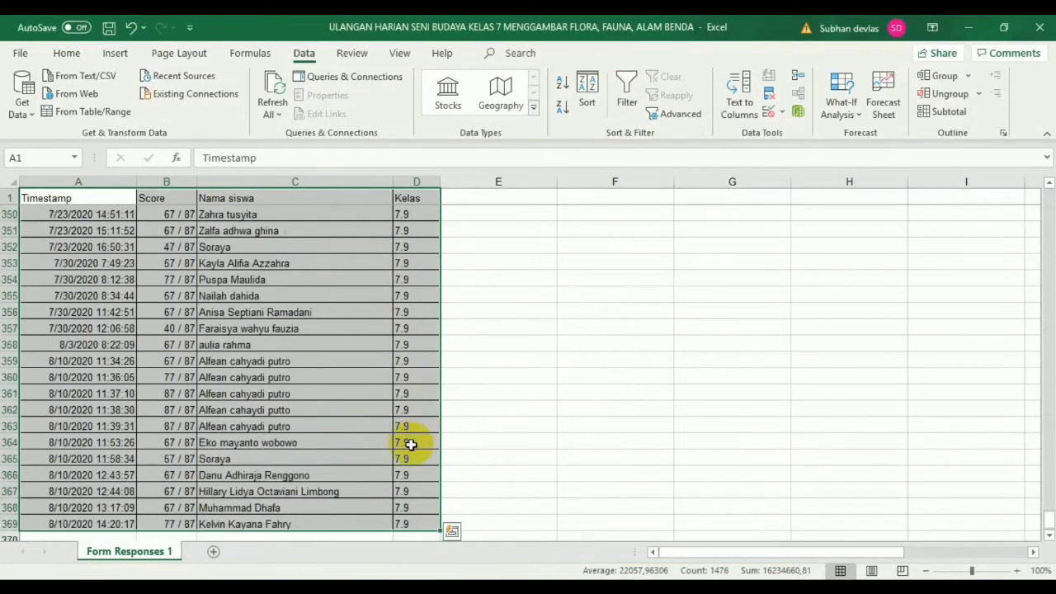
scroll(409, 444, "down", 5)
scroll(404, 440, "up", 5)
scroll(404, 433, "up", 2)
scroll(400, 431, "up", 12)
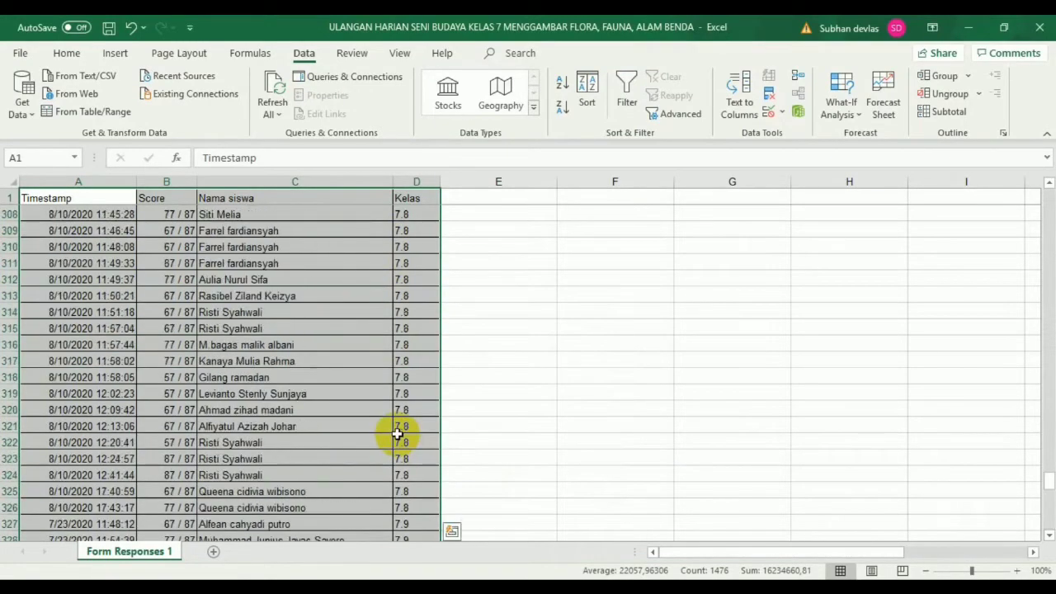
left_click_drag(1049, 478, 1049, 198)
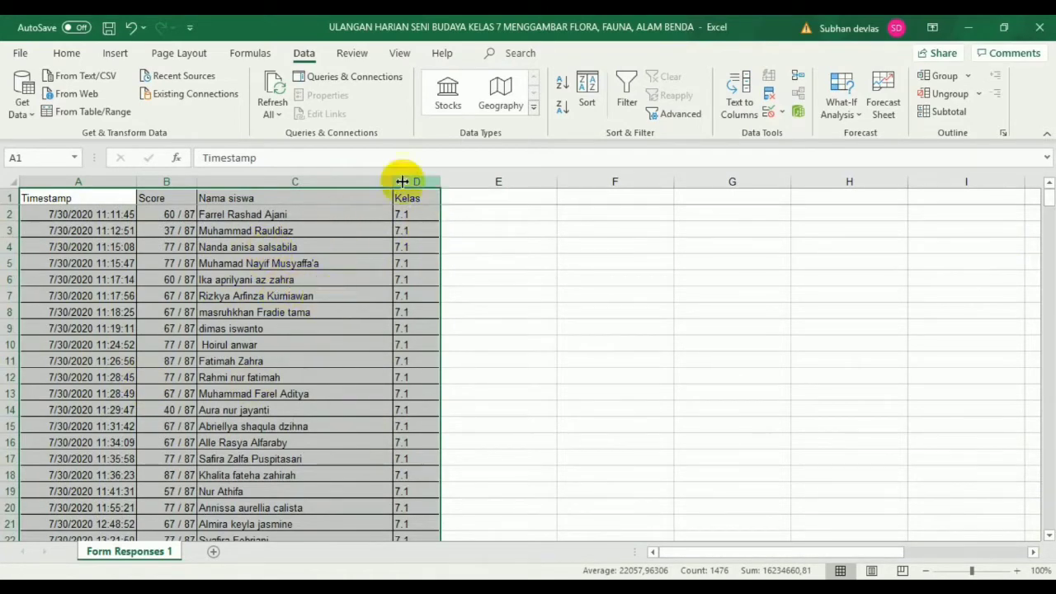
Add a second sort level so rows sort by Kelas, then Nama siswa.
left_click(586, 91)
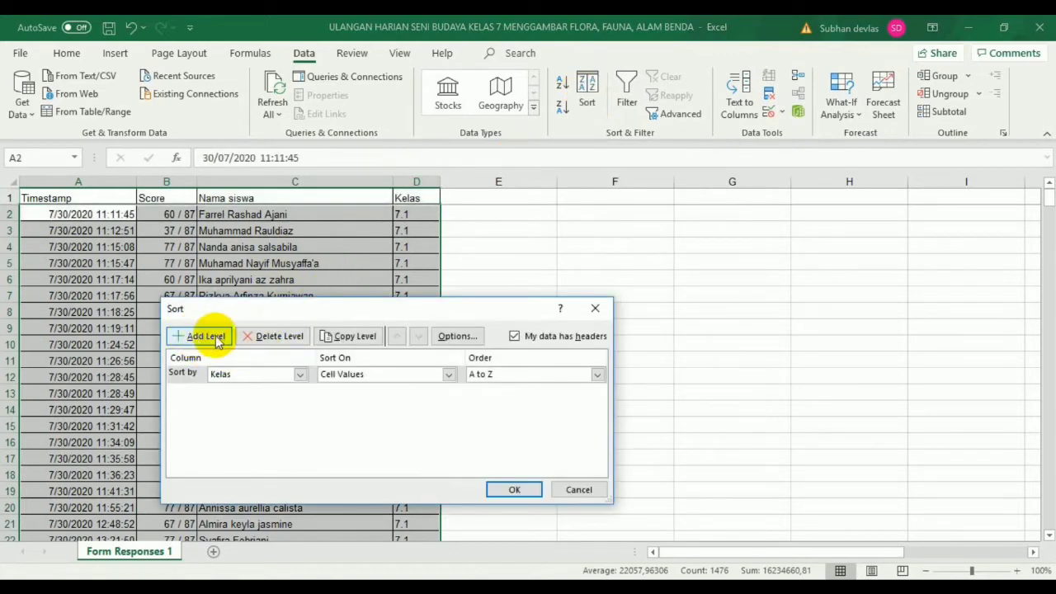
left_click(216, 338)
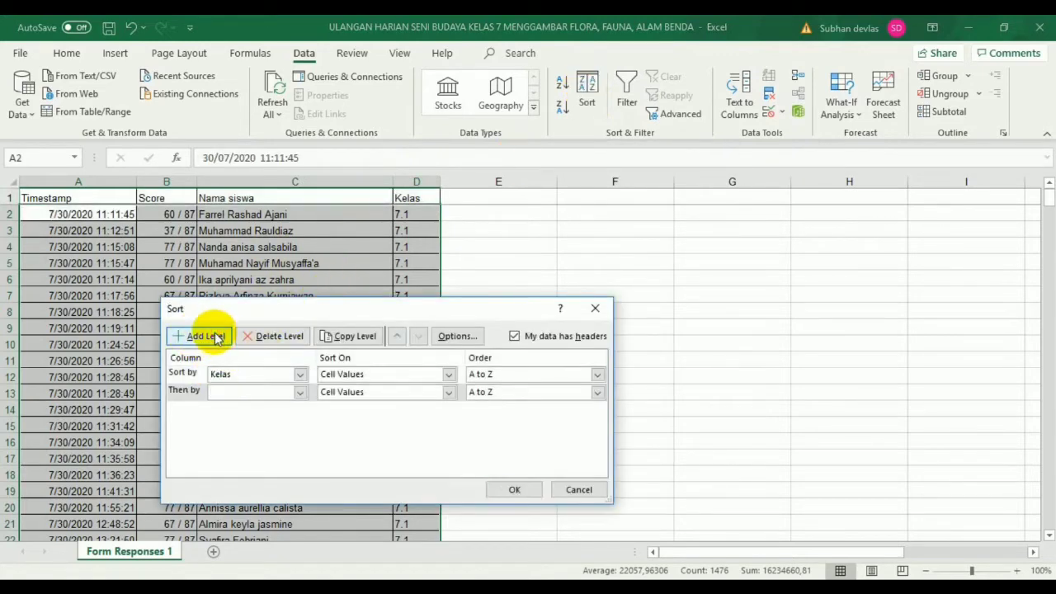
left_click(302, 393)
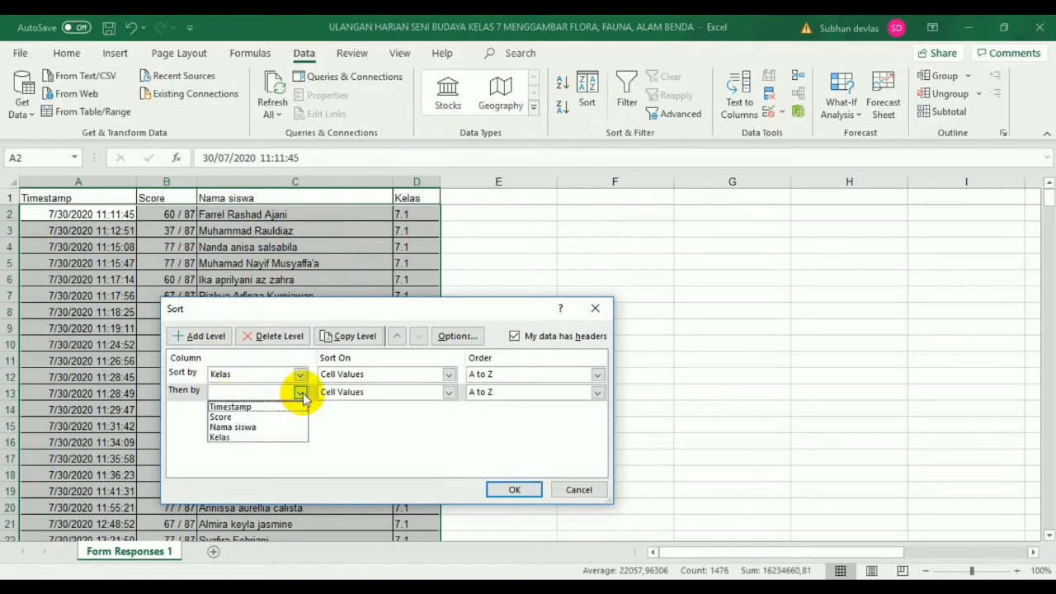
left_click(269, 428)
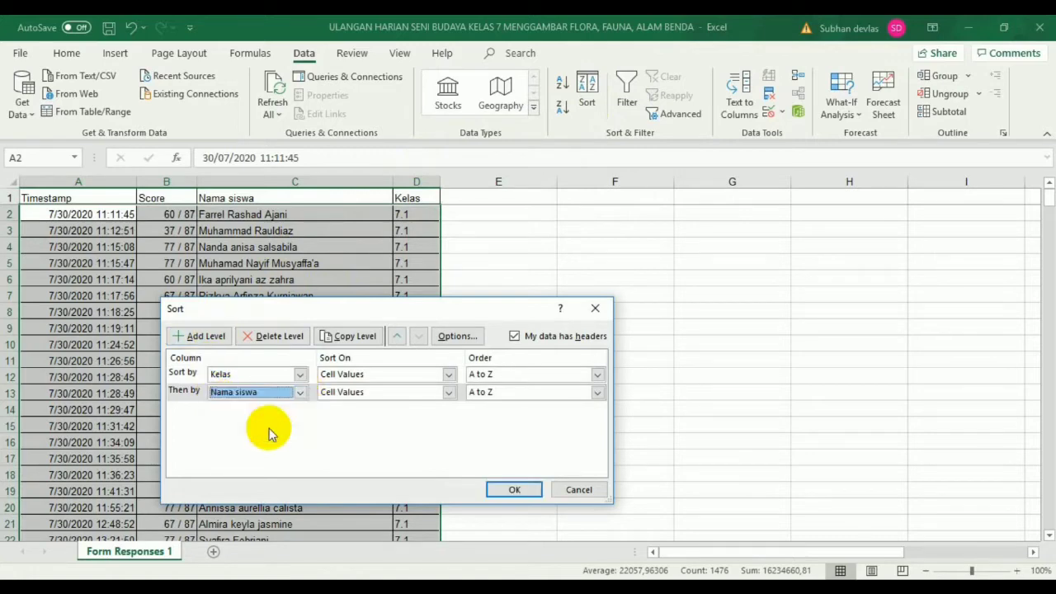
left_click(533, 492)
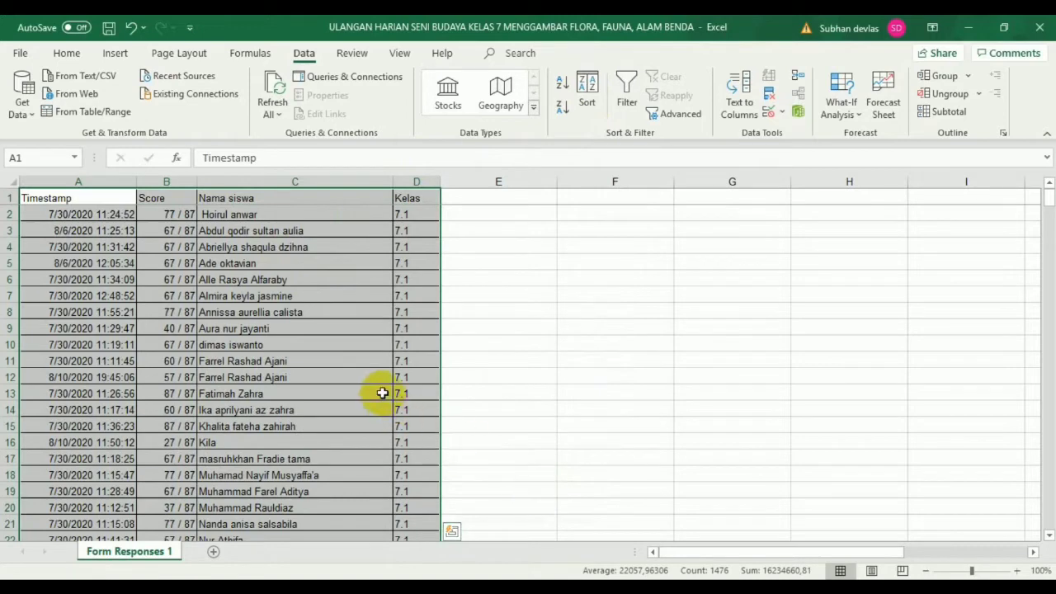
Remove the leading space from the C2 student name and save the workbook.
left_click(240, 215)
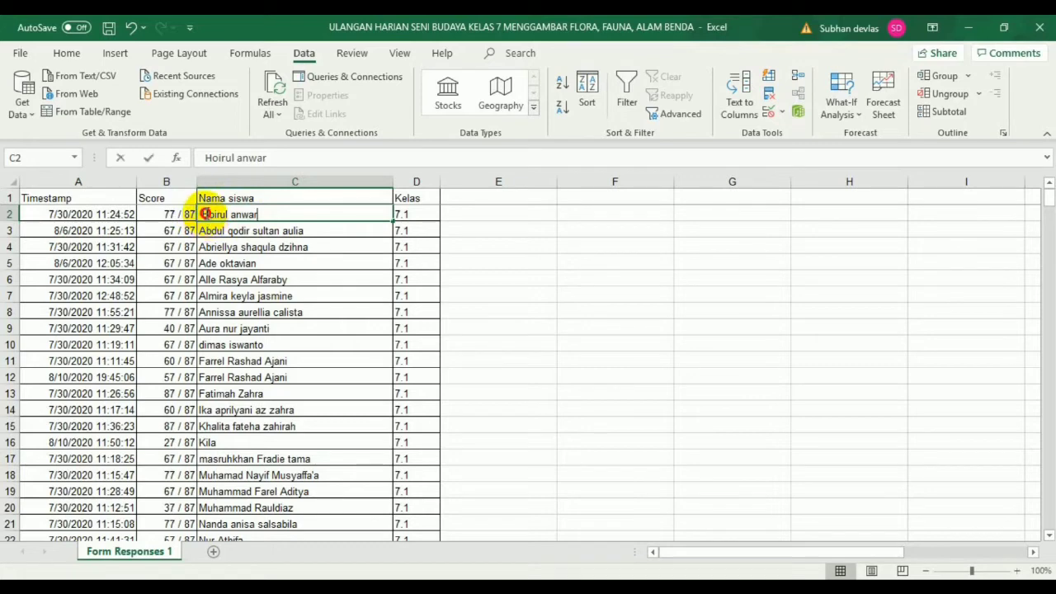
double_click(206, 214)
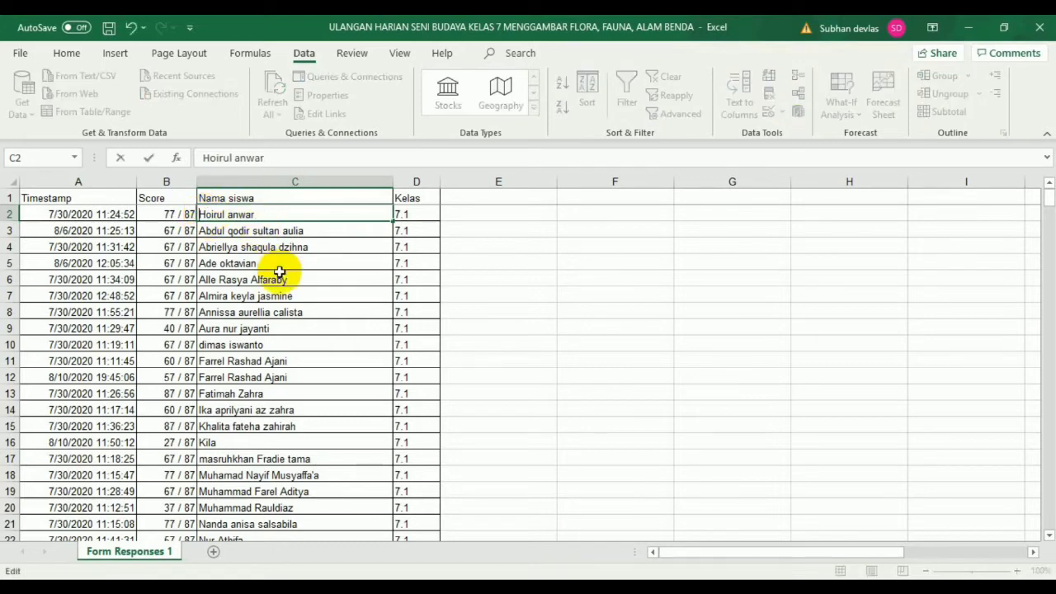
left_click(568, 311)
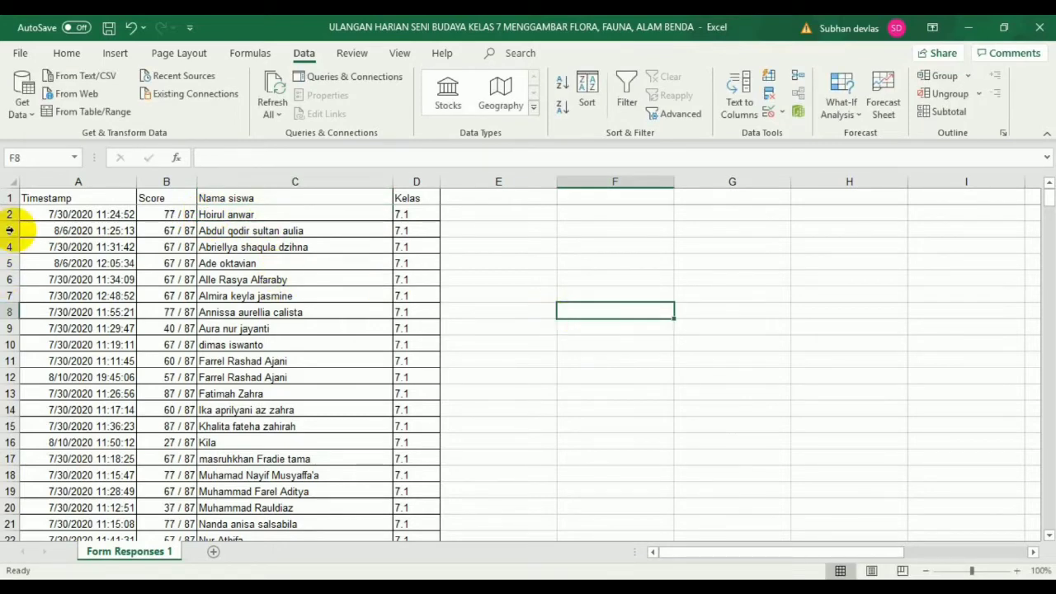
left_click(20, 54)
left_click(47, 231)
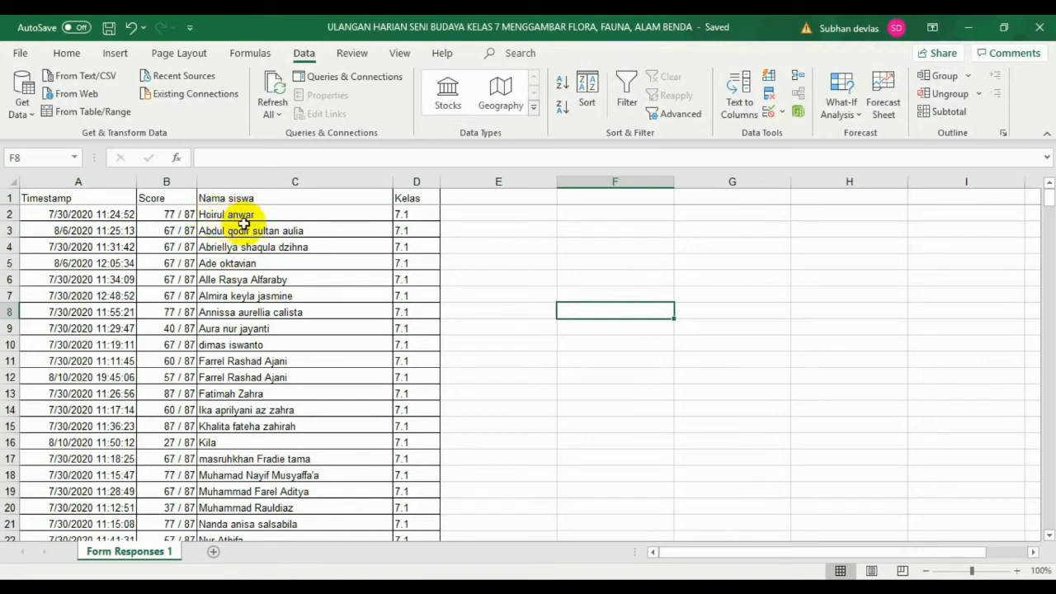
Select A1:D369 and re-sort by Kelas then Nama siswa, A to Z.
left_click(54, 198)
left_click_drag(54, 197, 440, 520)
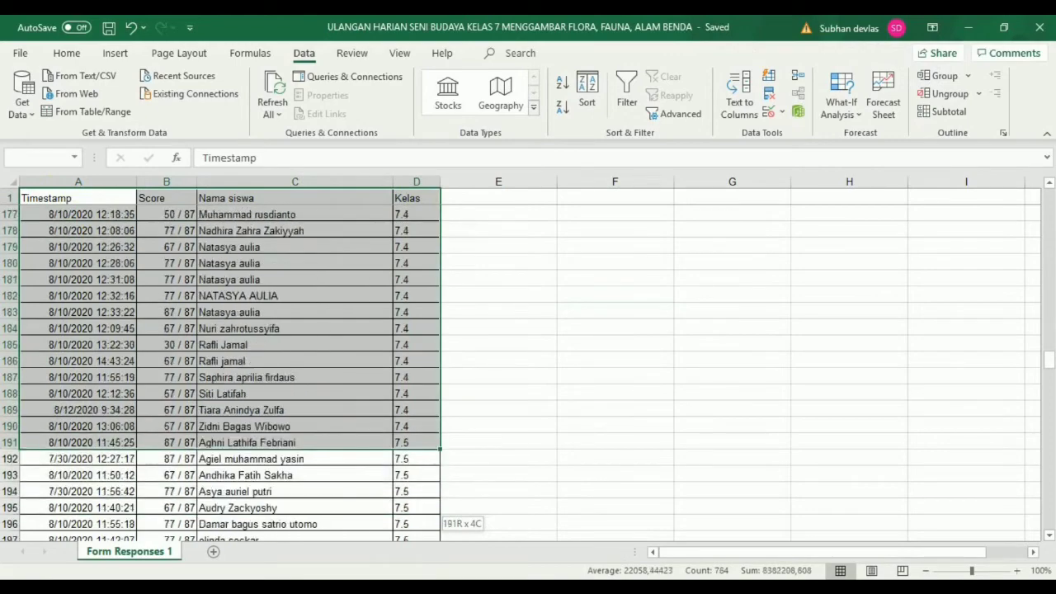
left_click_drag(440, 532, 420, 505)
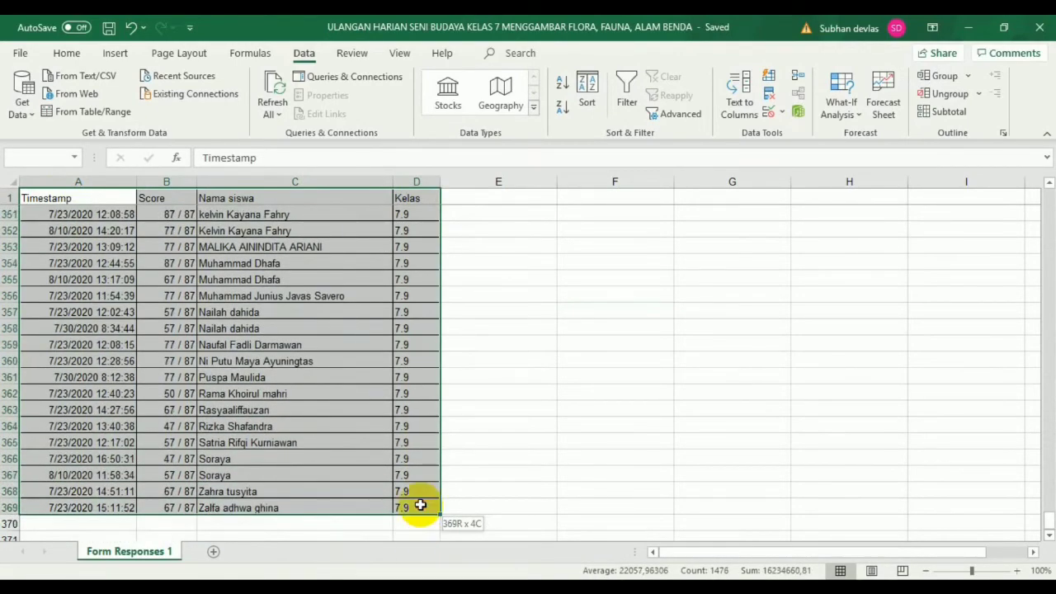
left_click(589, 83)
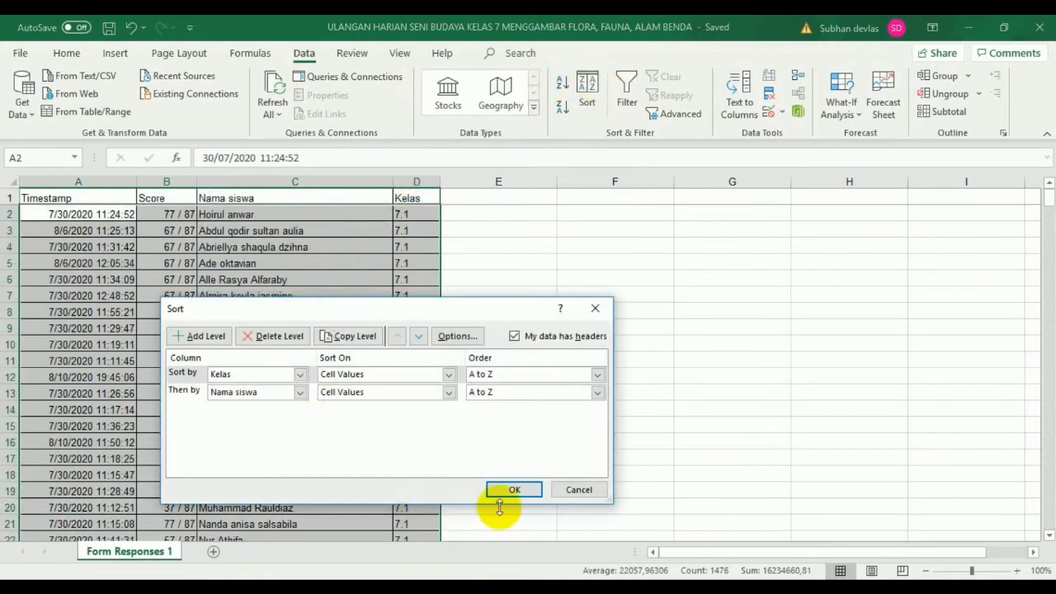
left_click(512, 490)
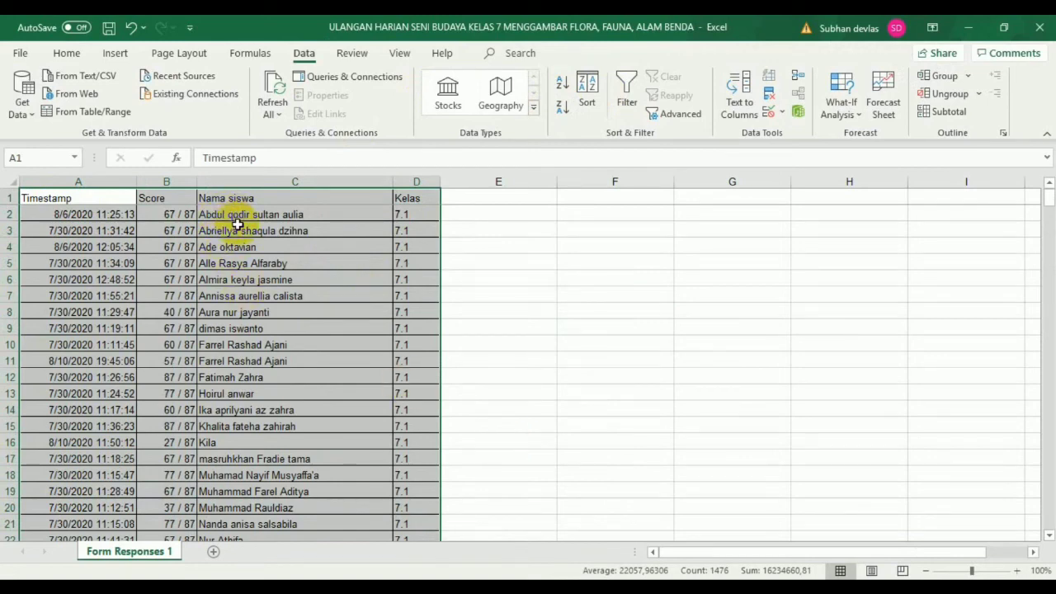
scroll(260, 238, "down", 5)
scroll(260, 295, "down", 1)
scroll(259, 313, "down", 5)
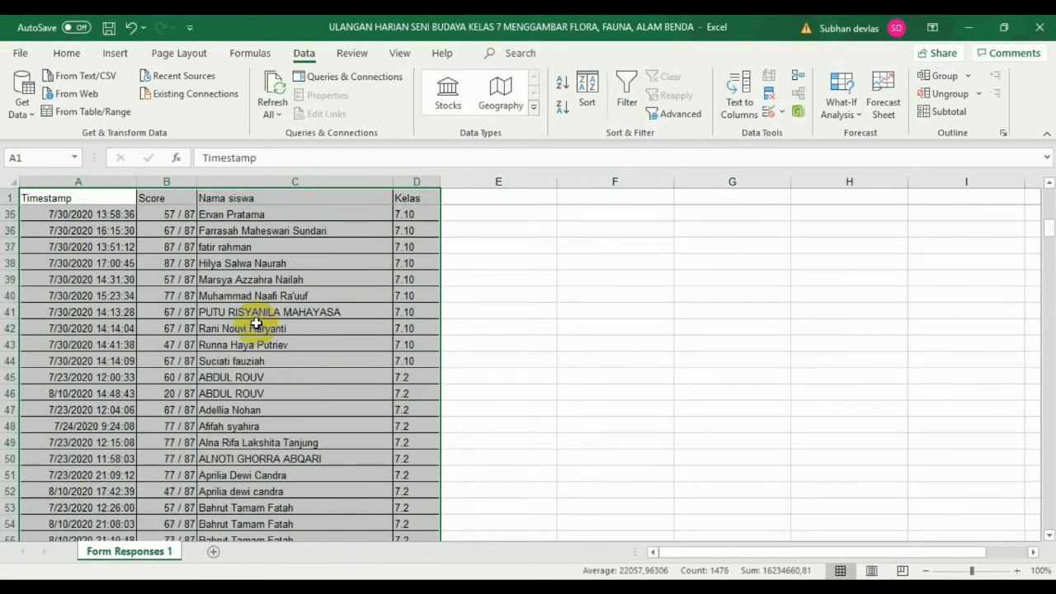
scroll(257, 330, "down", 3)
scroll(258, 330, "down", 2)
scroll(256, 331, "down", 6)
scroll(256, 330, "down", 4)
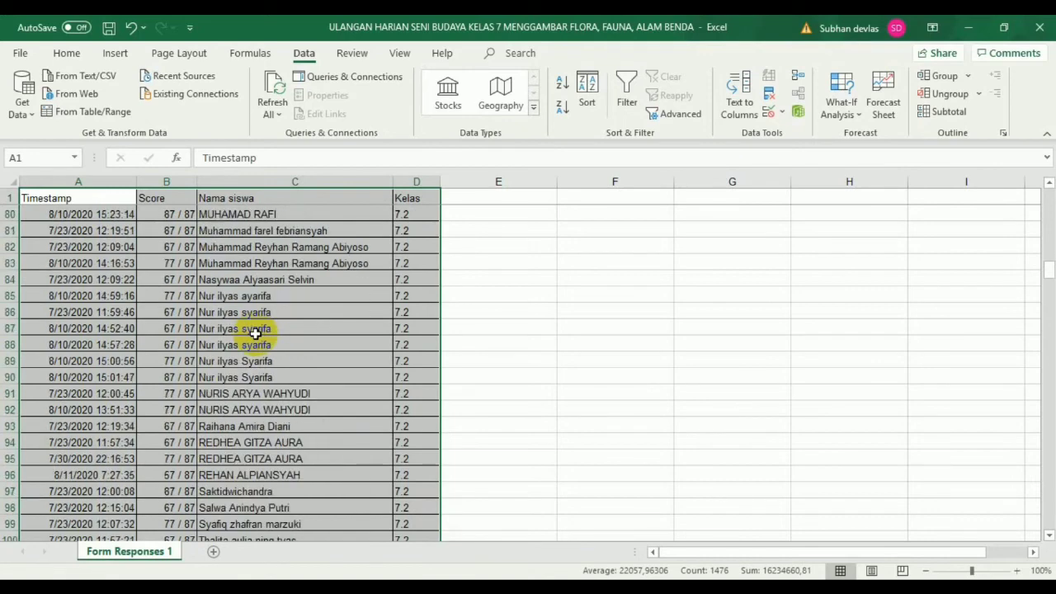
scroll(256, 332, "up", 2)
scroll(255, 332, "up", 2)
scroll(256, 332, "up", 5)
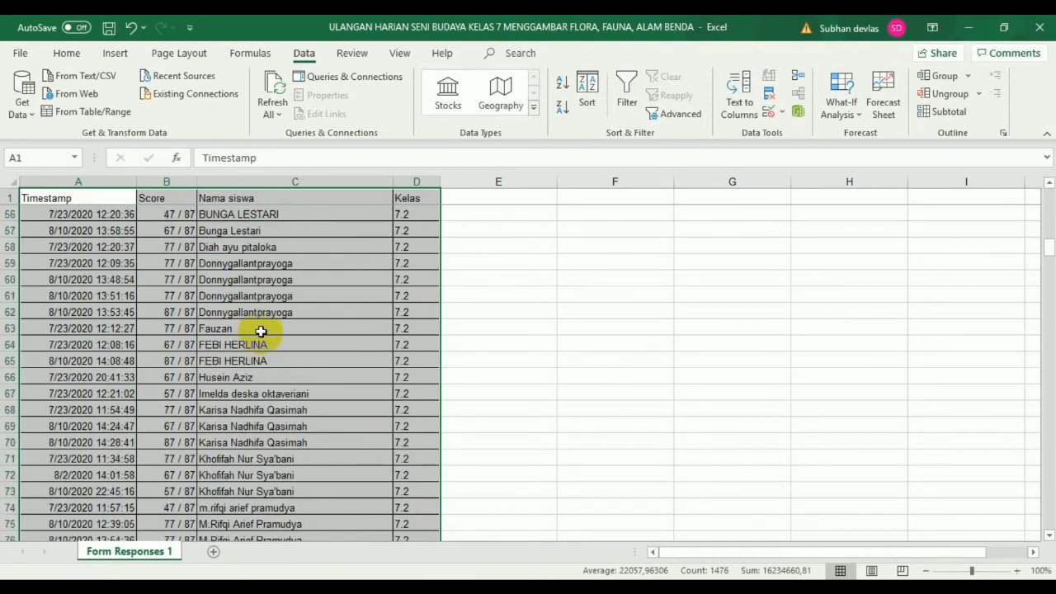
scroll(260, 330, "down", 4)
scroll(264, 326, "up", 4)
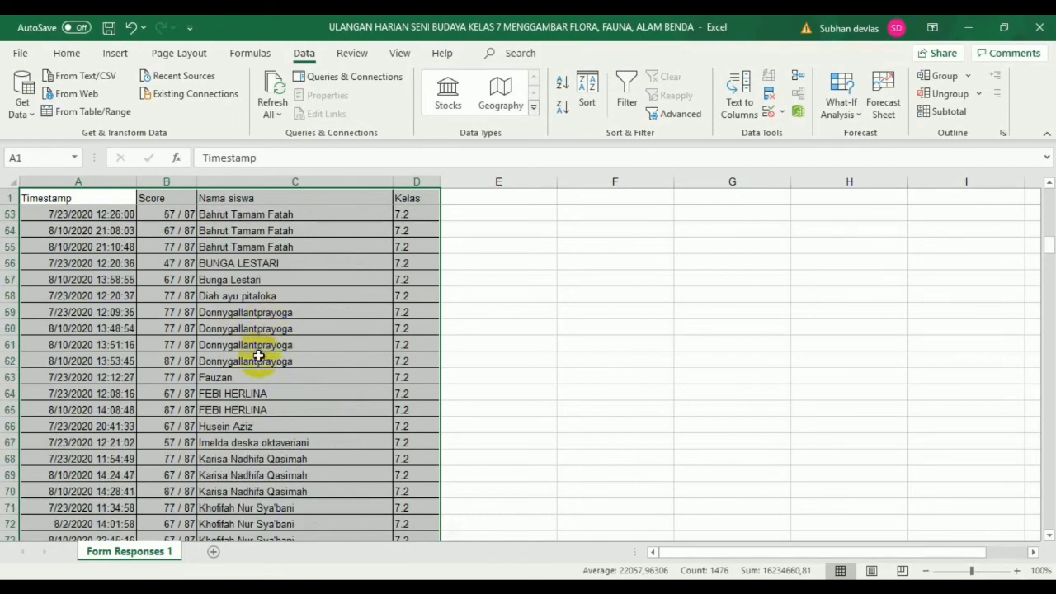
scroll(254, 349, "down", 3)
scroll(254, 349, "down", 5)
scroll(256, 349, "down", 1)
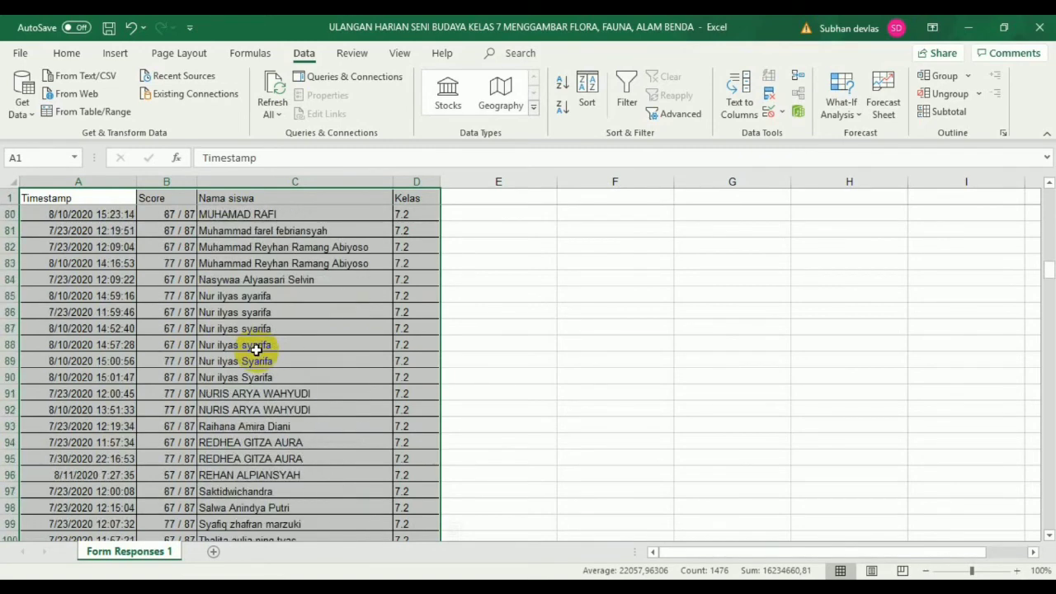
scroll(256, 350, "up", 1)
scroll(256, 350, "up", 2)
scroll(256, 349, "up", 1)
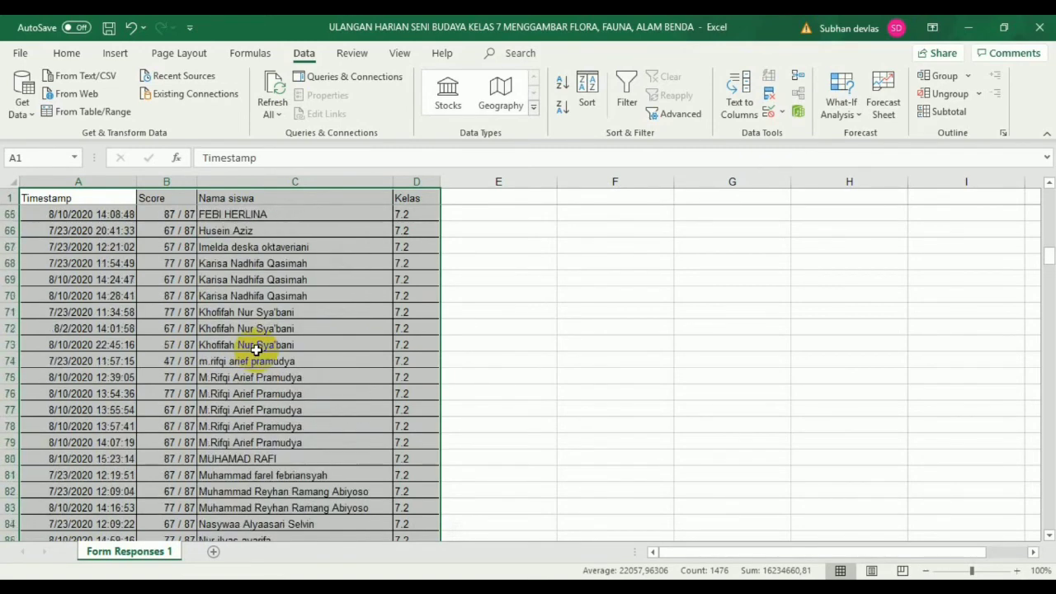
scroll(256, 350, "down", 3)
scroll(254, 350, "down", 1)
scroll(254, 350, "up", 5)
scroll(254, 350, "up", 4)
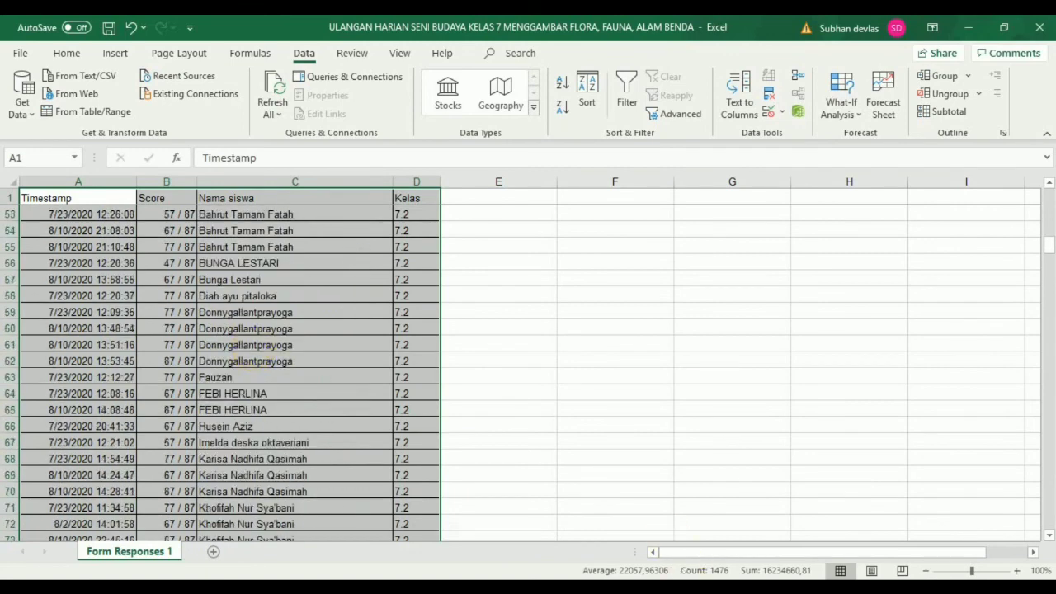